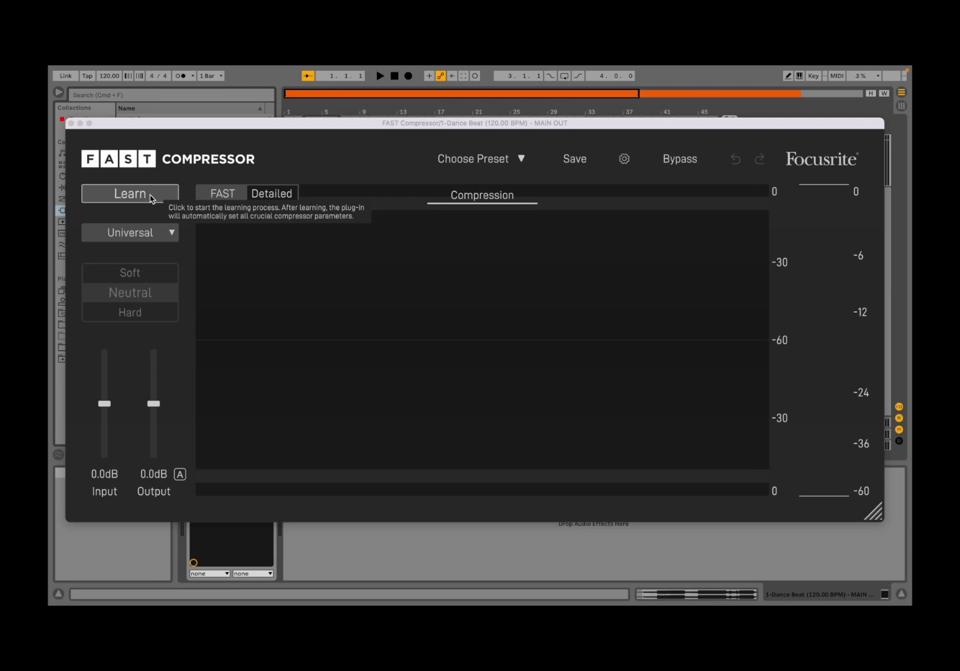
Look through the available source profiles, leaving Universal selected
left_click(169, 234)
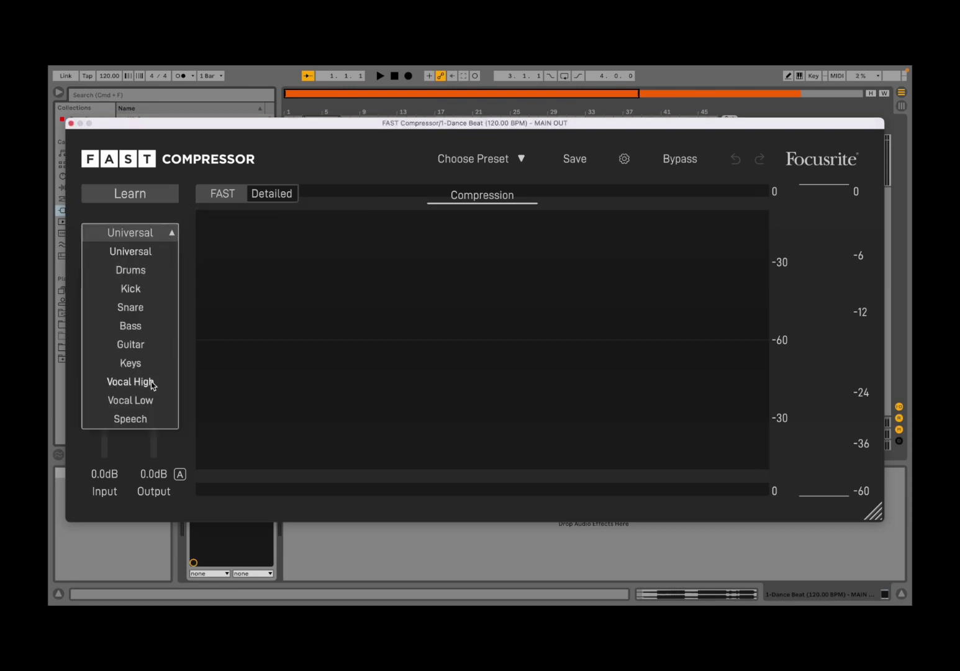
left_click(159, 216)
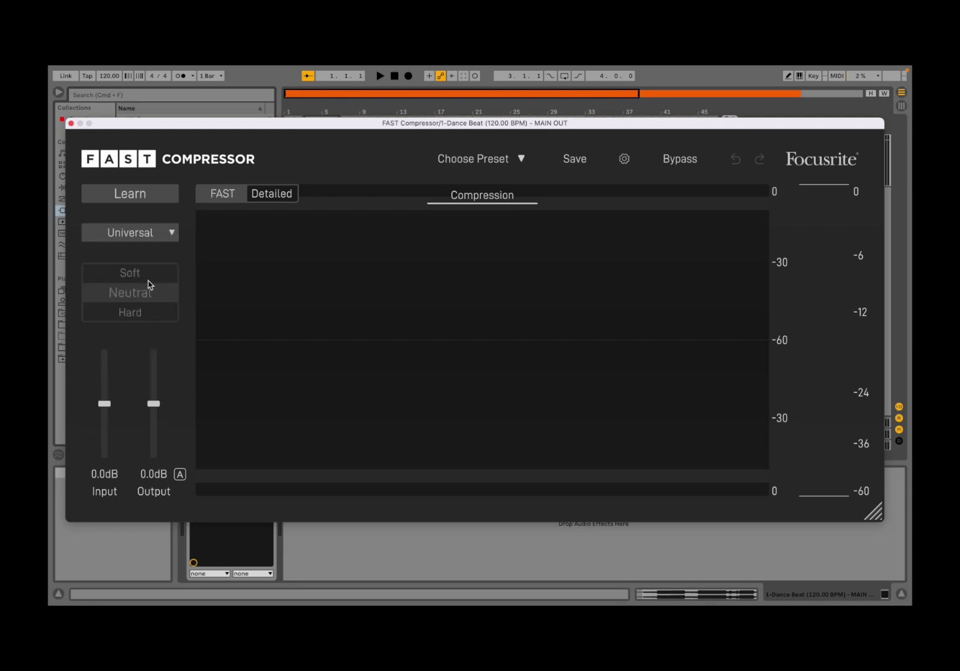
Play the dance beat without any compression to hear the original sound, and stop playback
left_click(157, 197)
left_click(381, 76)
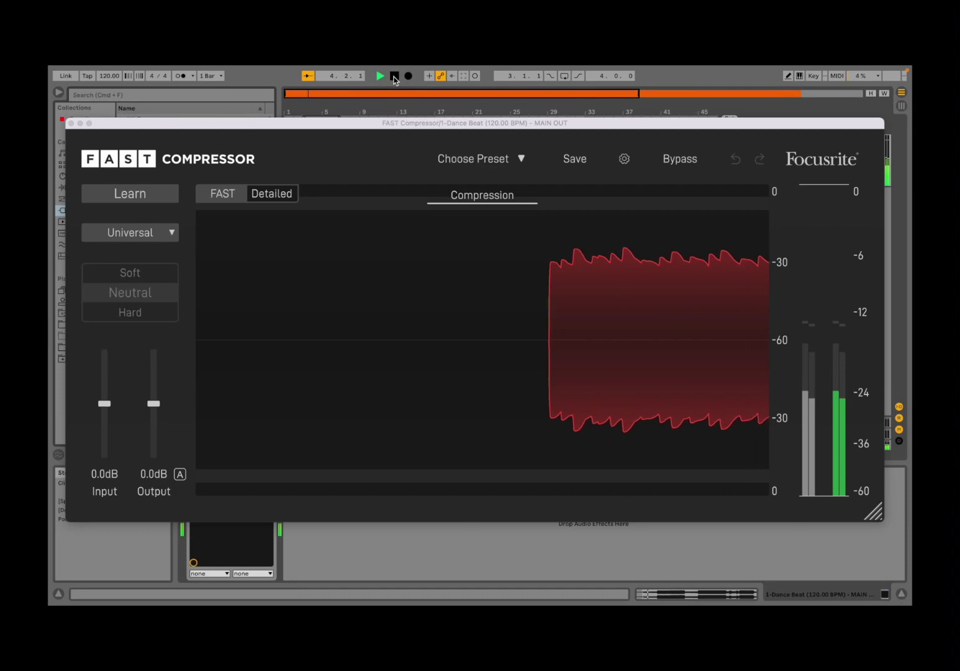
left_click(394, 75)
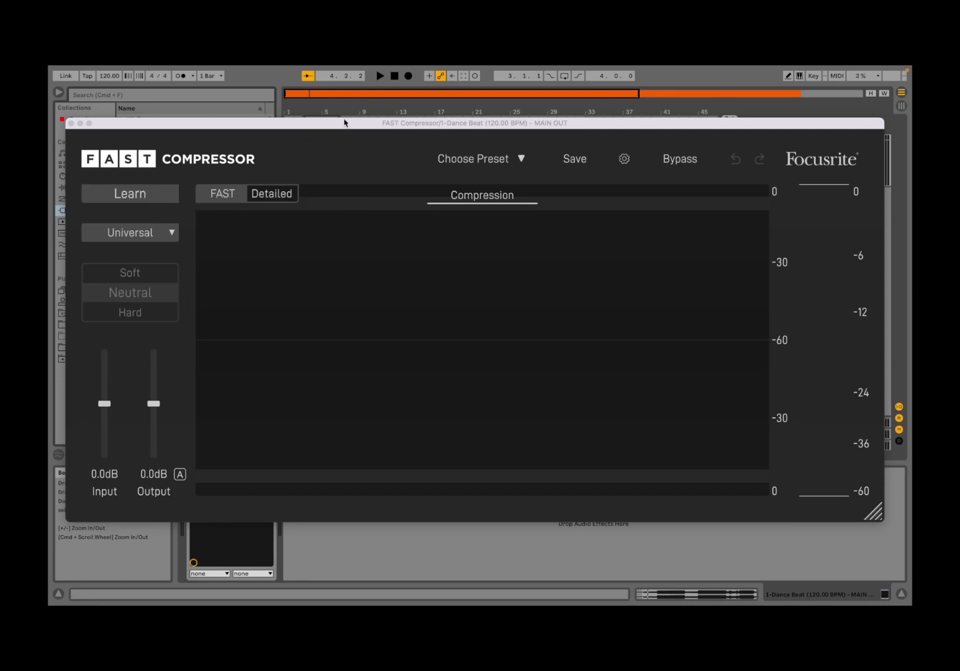
Run the compressor's learning process with the Universal profile while the track plays, and stop playback when it has finished
left_click(380, 75)
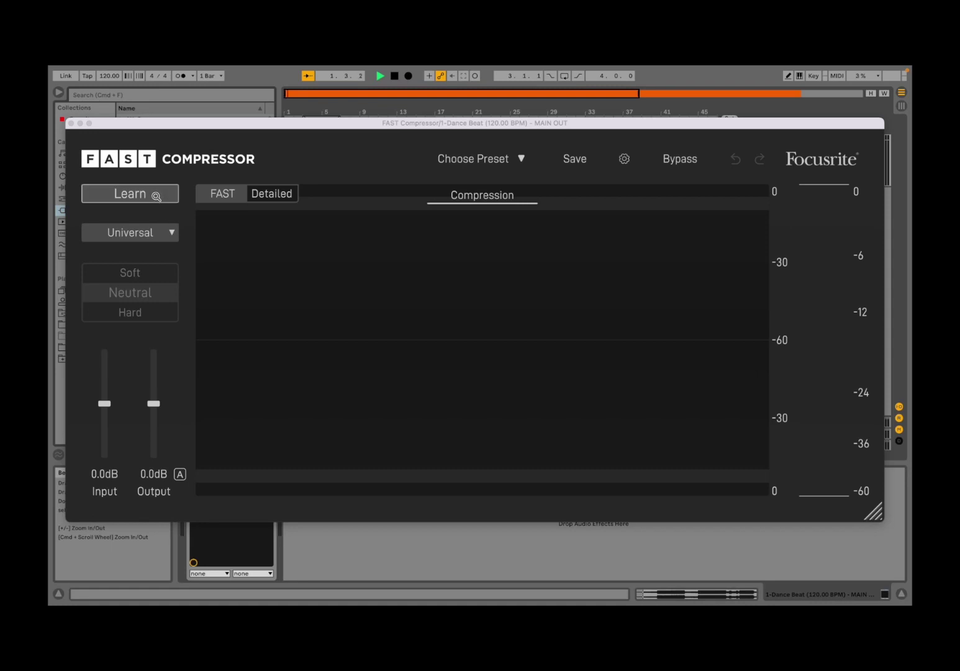
left_click(156, 195)
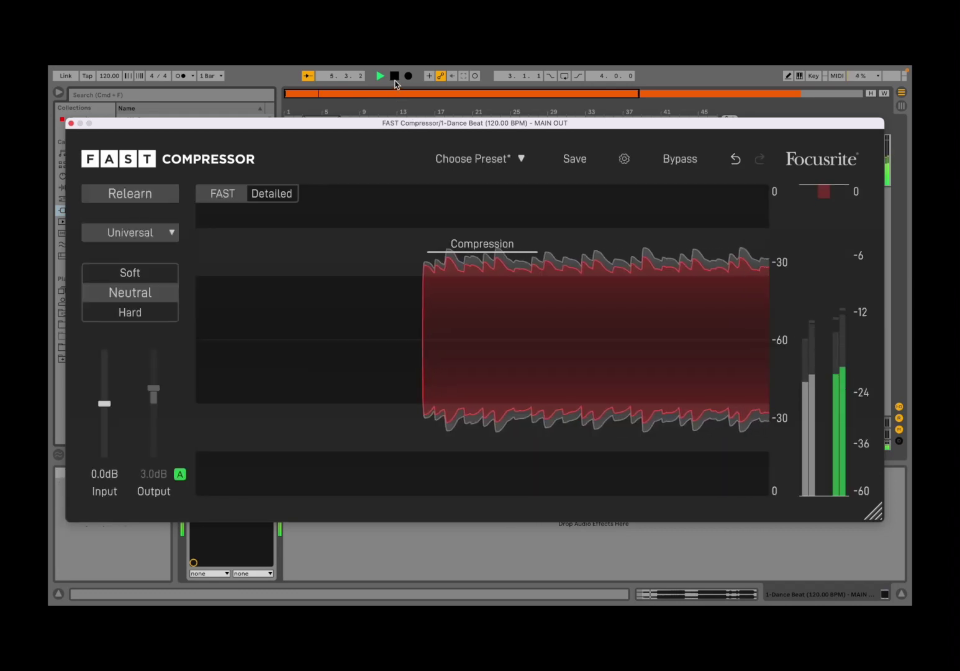
left_click(395, 81)
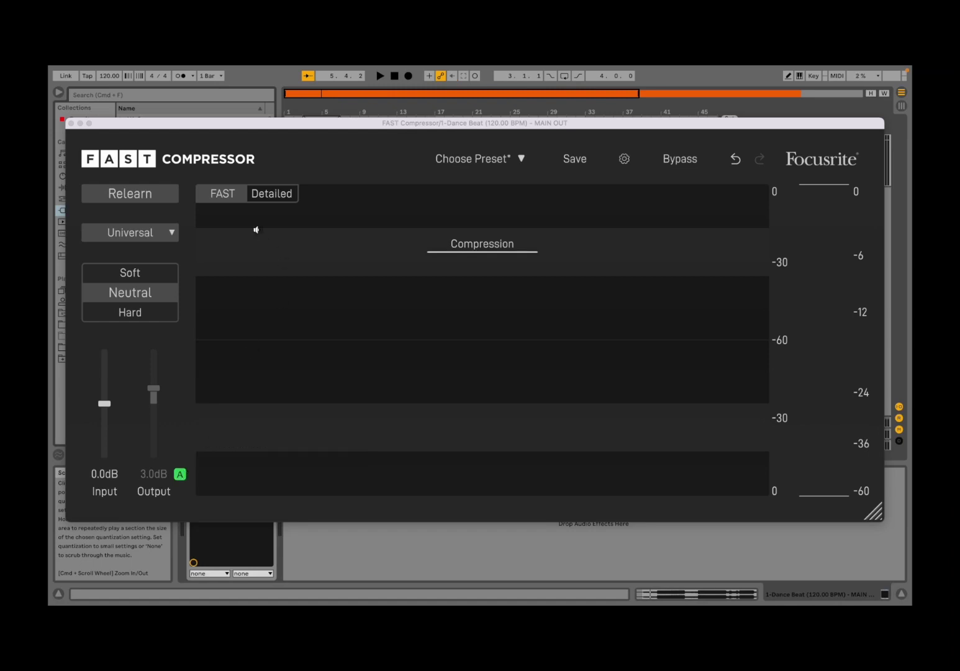
Increase the compression amount from the FAST view and adjust it in the detailed view to ratio 1.9:1 and threshold -42.6 dB
left_click(269, 194)
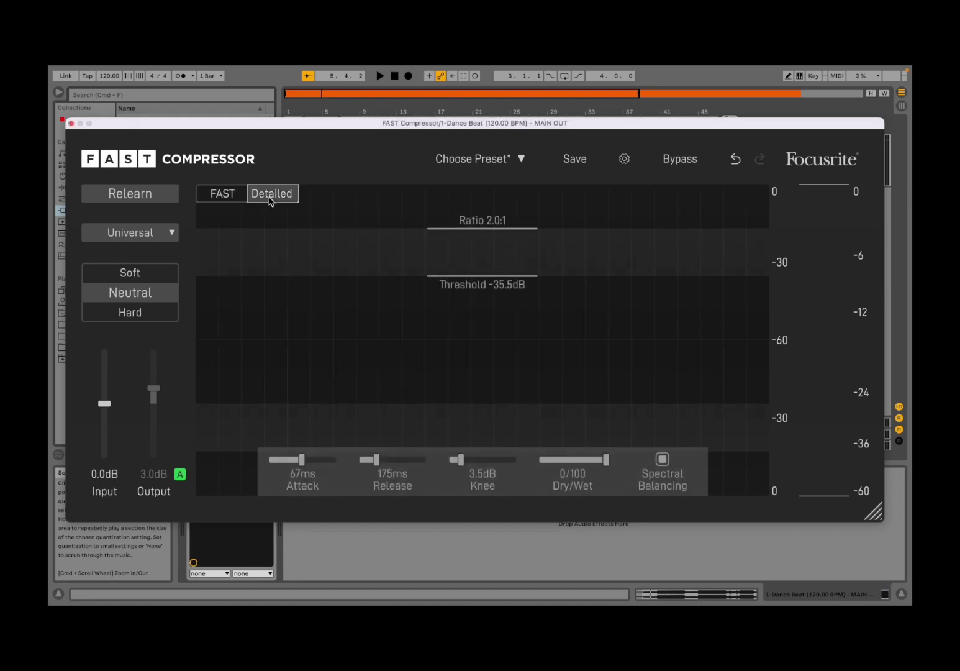
left_click(223, 196)
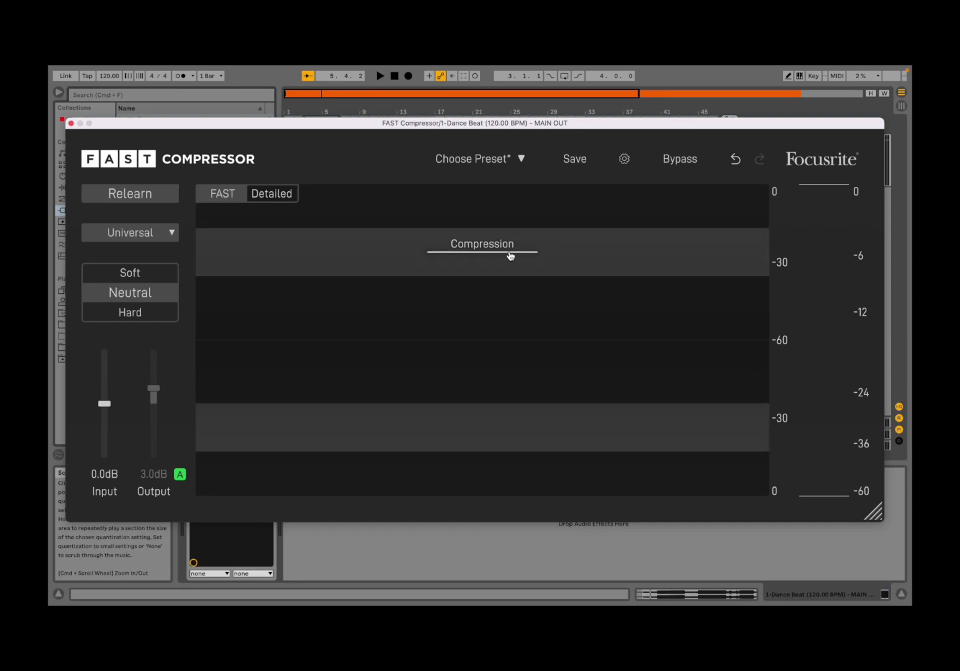
left_click_drag(508, 253, 471, 295)
left_click(295, 200)
mouse_move(485, 239)
left_mouse_down()
mouse_move(484, 212)
mouse_move(480, 249)
mouse_move(480, 214)
mouse_move(479, 248)
mouse_move(476, 221)
mouse_move(478, 237)
left_mouse_up()
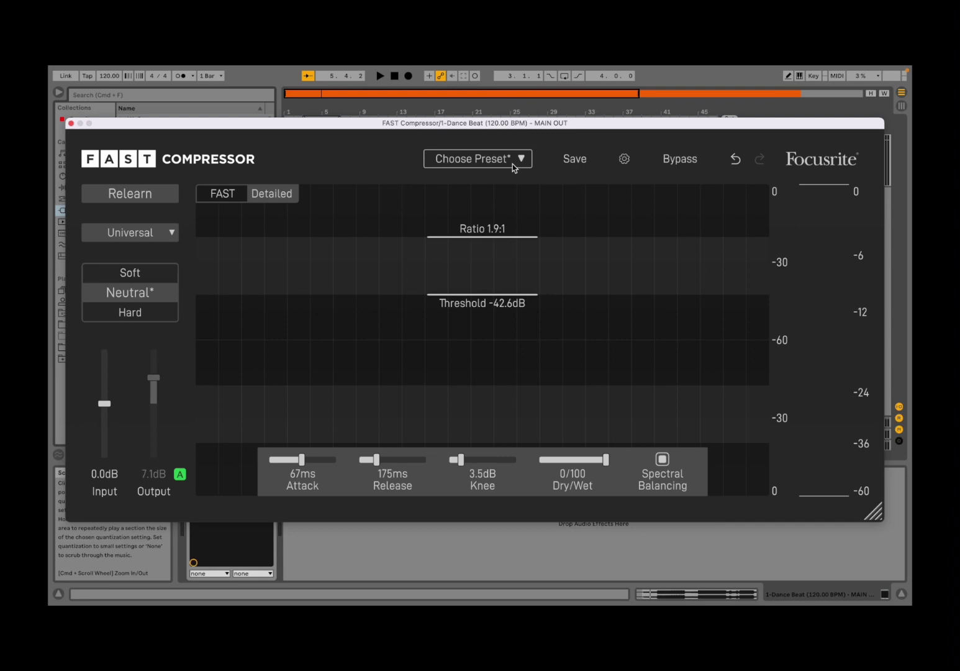
Look at the compressor's settings page with its startup view, tooltip and OpenGL options, and close it
left_click(624, 160)
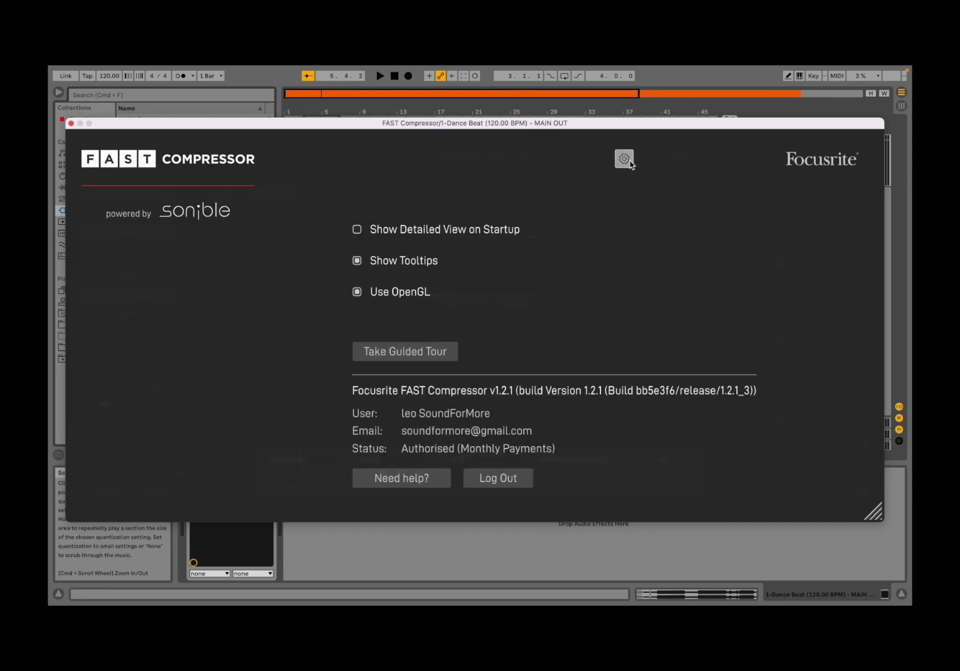
left_click(630, 162)
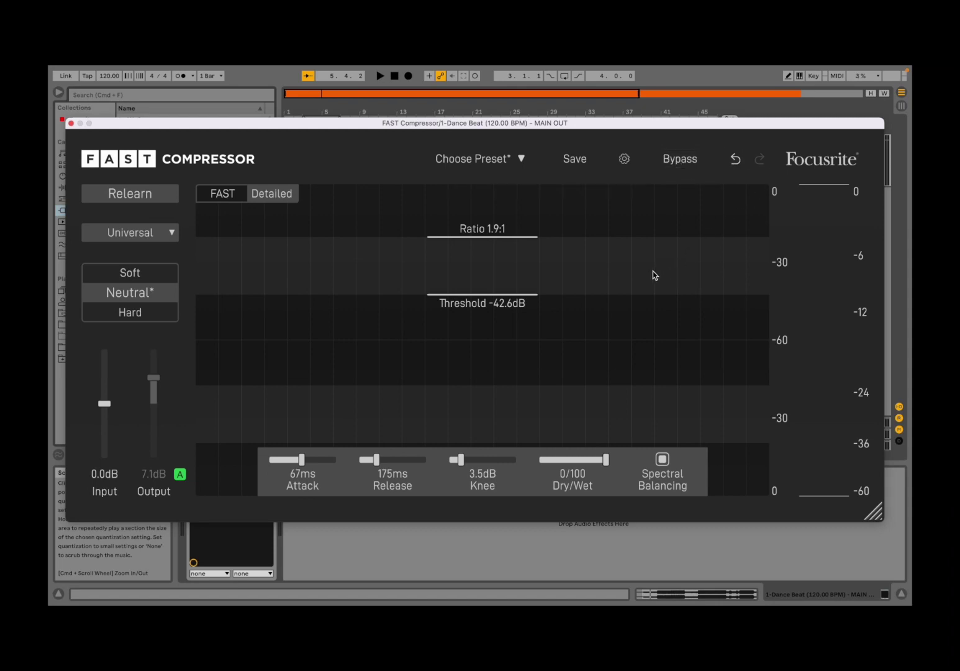
Play the track while comparing the Soft, Neutral and Hard flavours, finish on Soft and stop playback
left_click(378, 77)
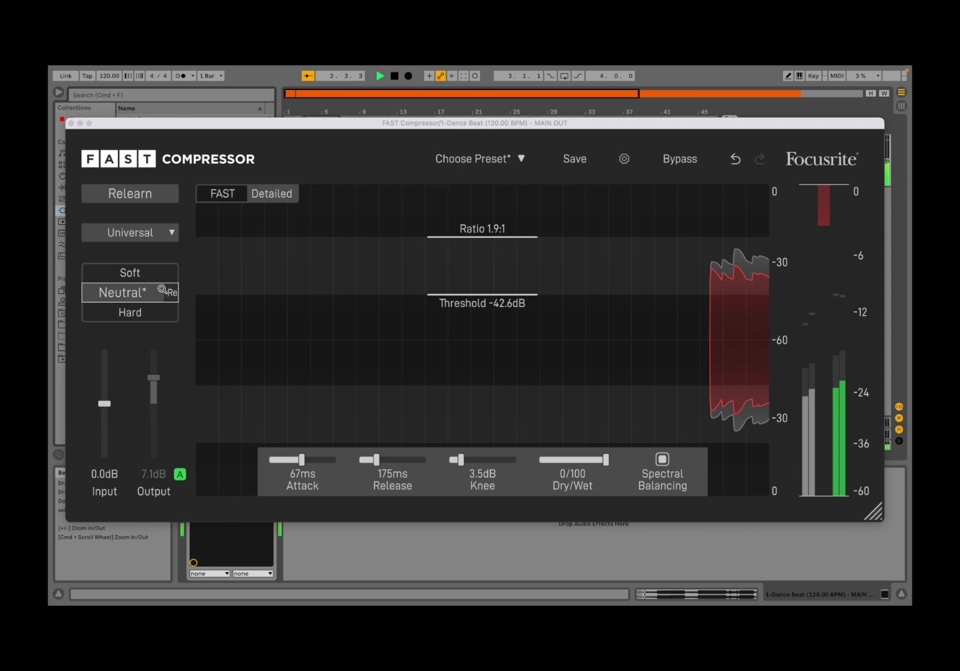
left_click(144, 273)
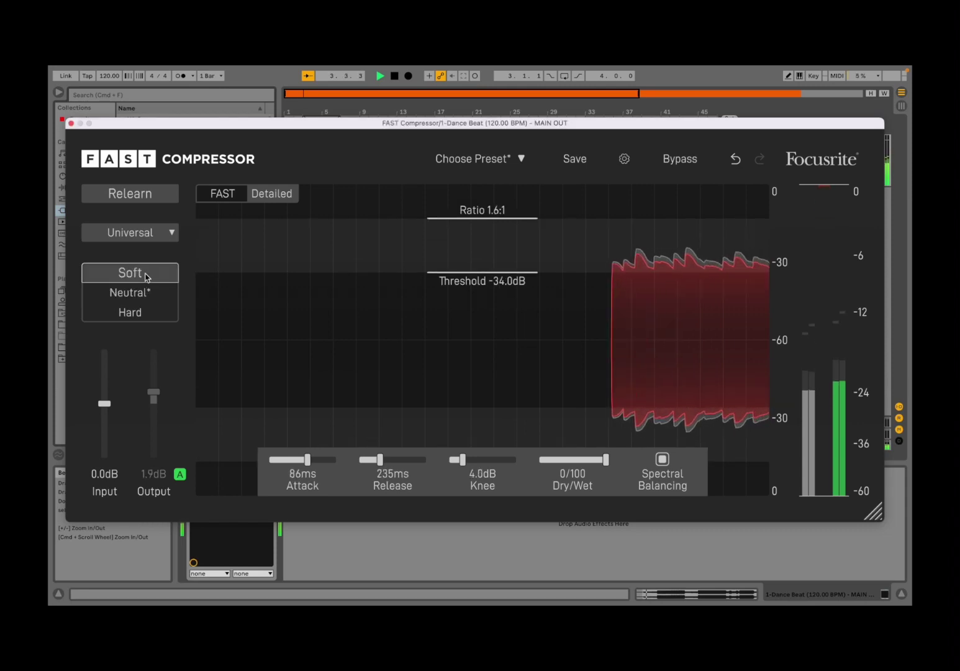
left_click(137, 297)
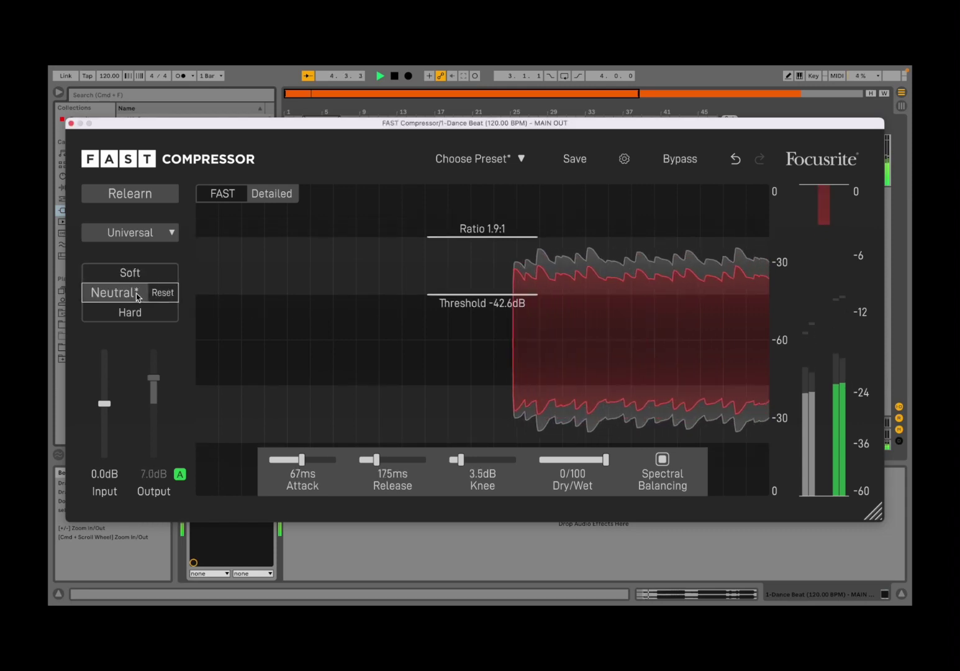
left_click(137, 314)
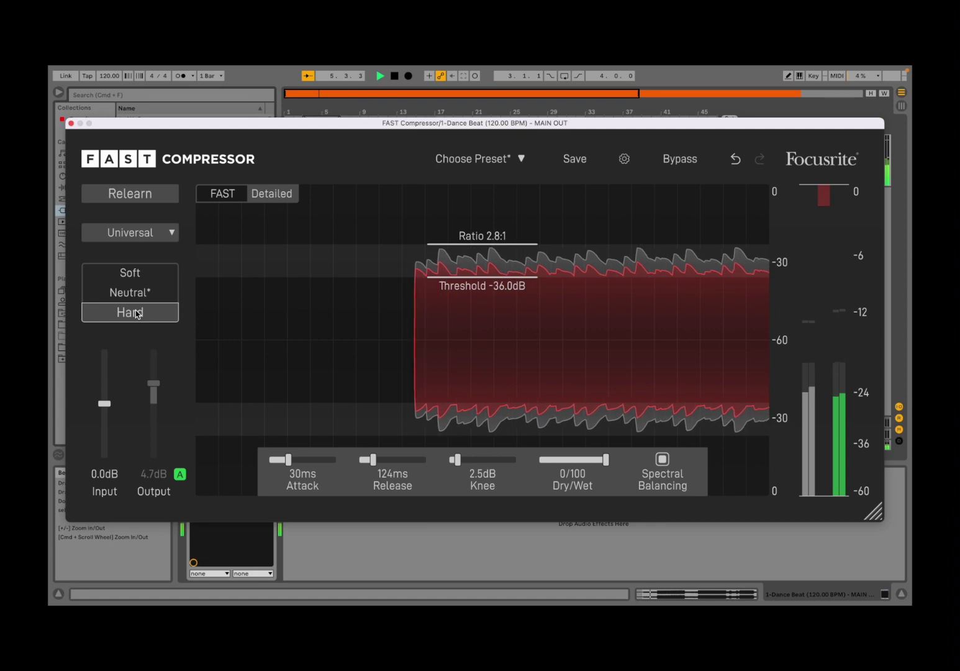
left_click(133, 296)
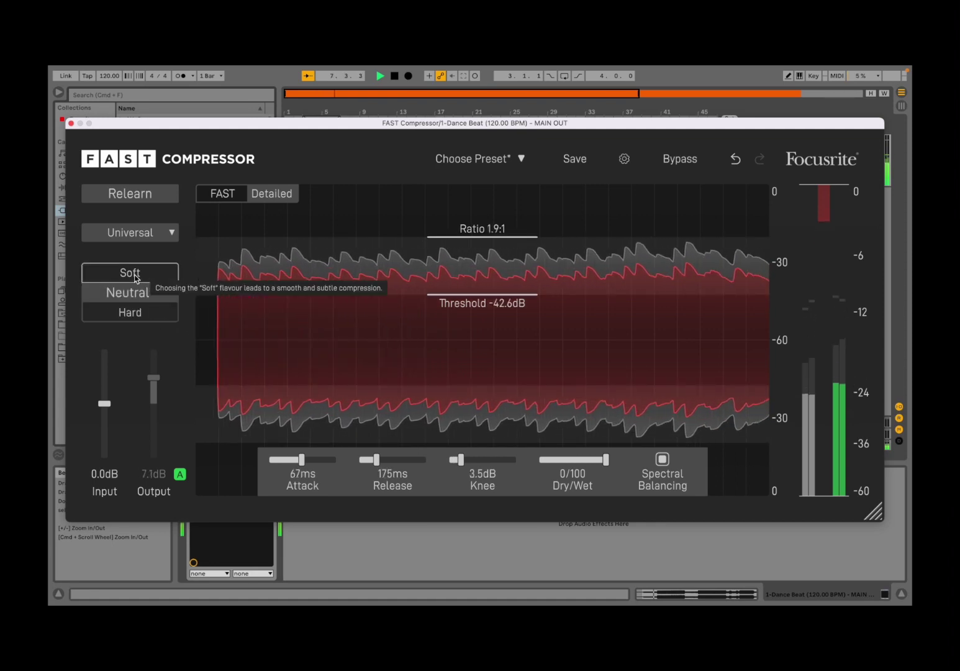
left_click(135, 277)
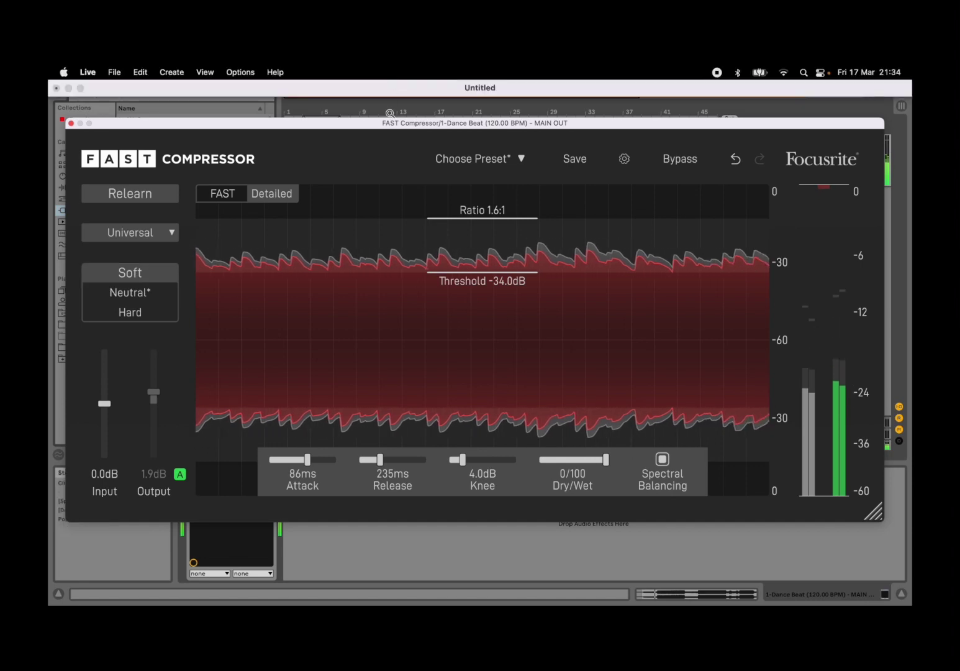
key("space")
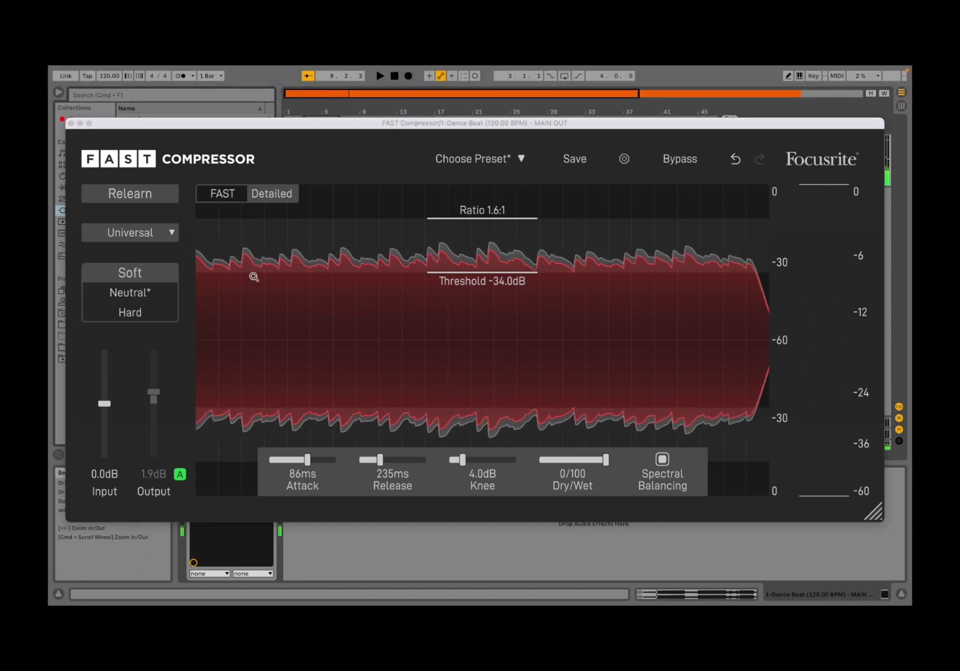
Return to the Neutral flavour and reset it to its learned settings
left_click(140, 298)
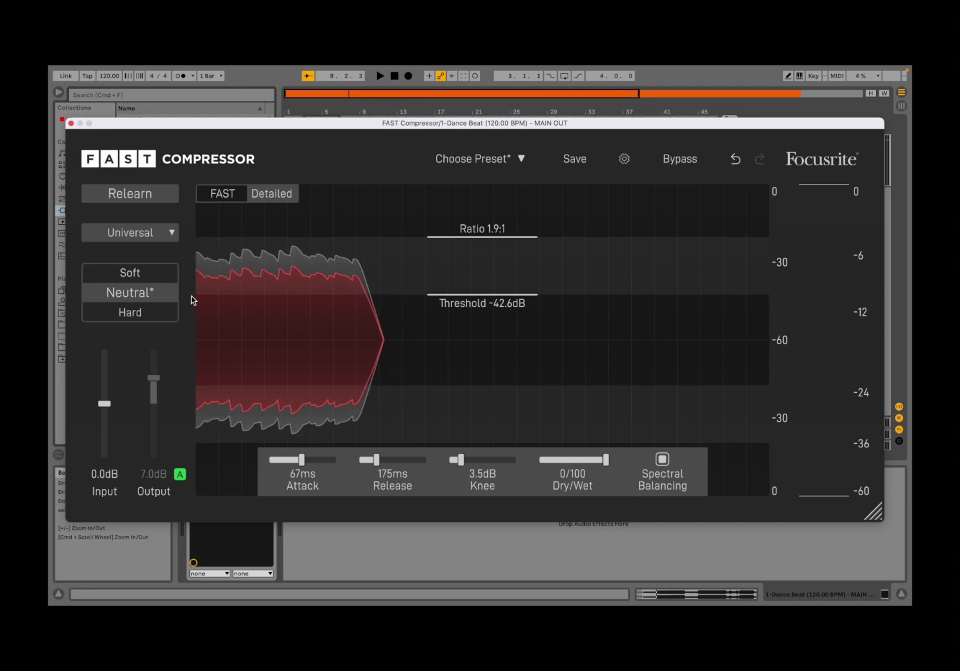
left_click(171, 298)
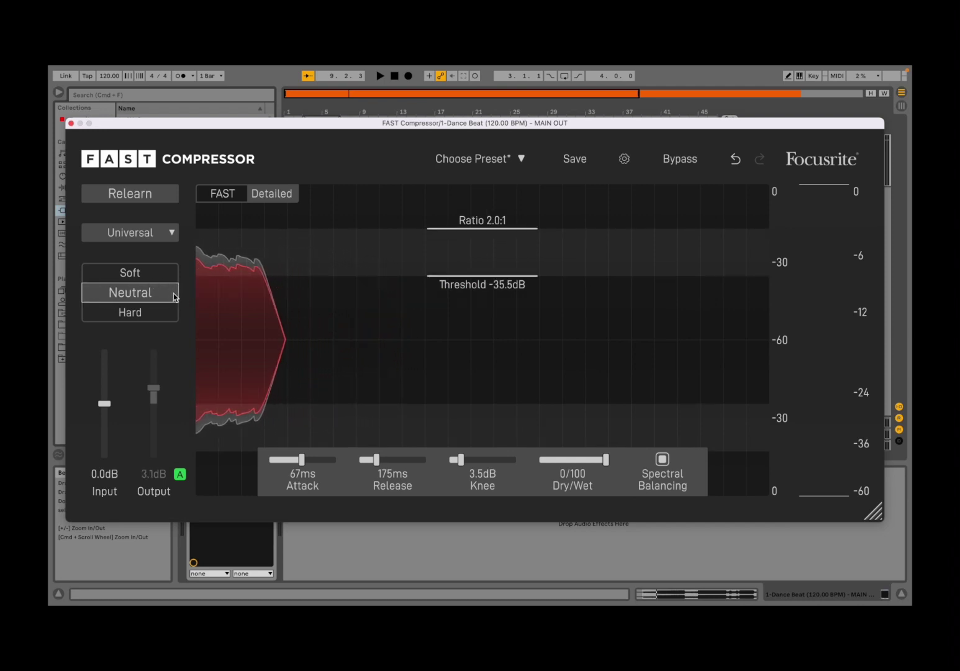
Audition a strong compression increase in the FAST view, and ease it back somewhat after restarting the track
left_click(383, 77)
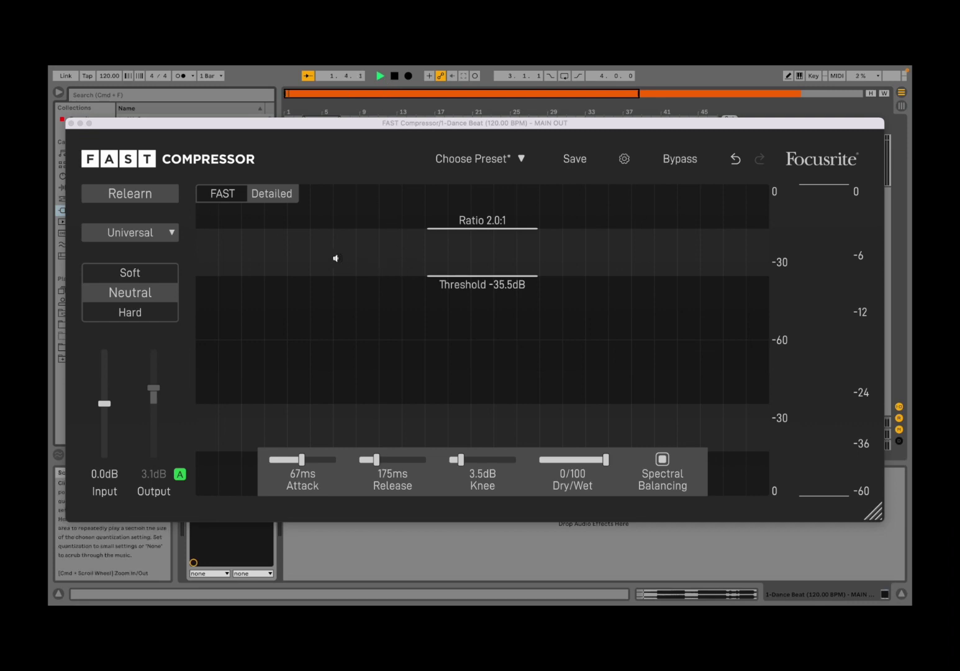
left_click(233, 200)
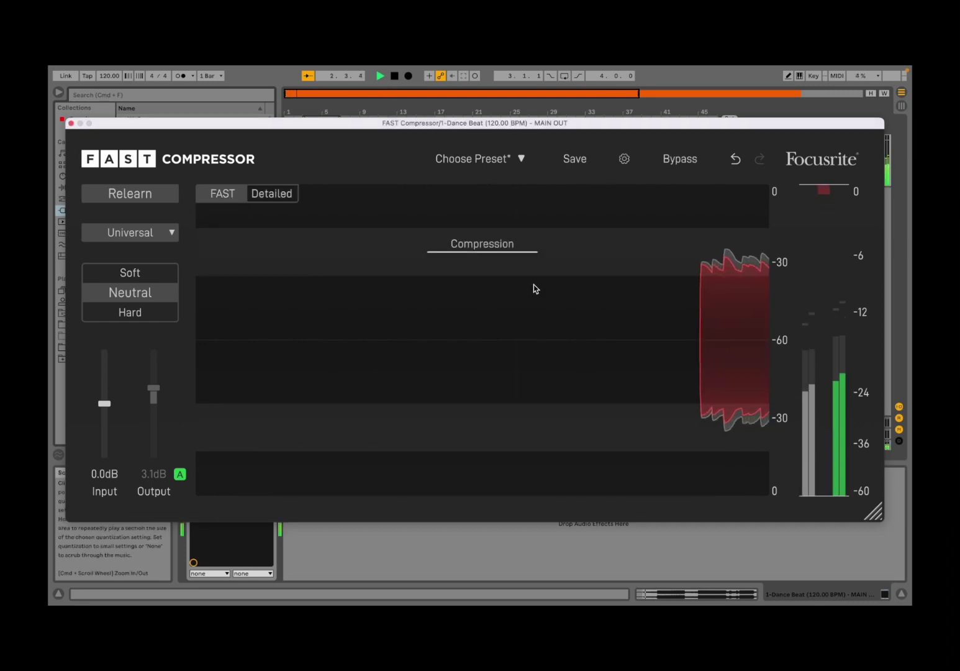
left_click_drag(514, 255, 472, 296)
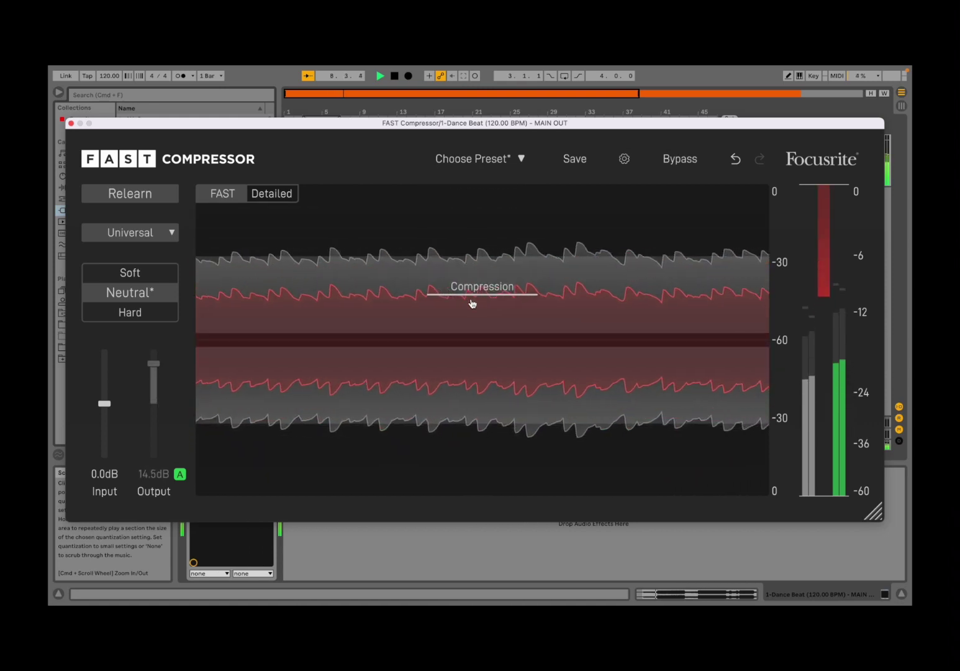
left_click(394, 77)
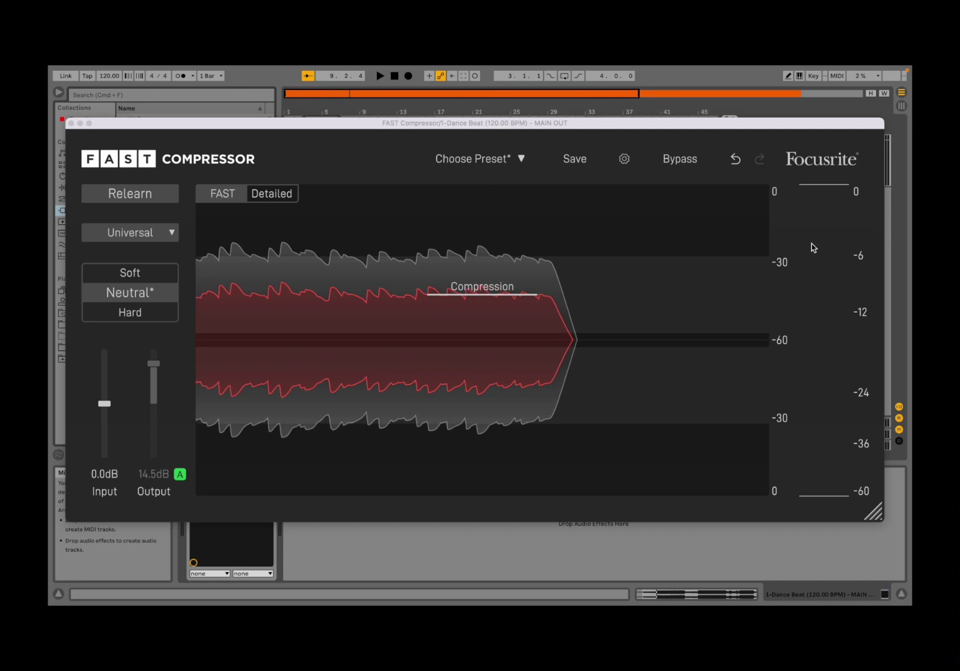
left_click(380, 77)
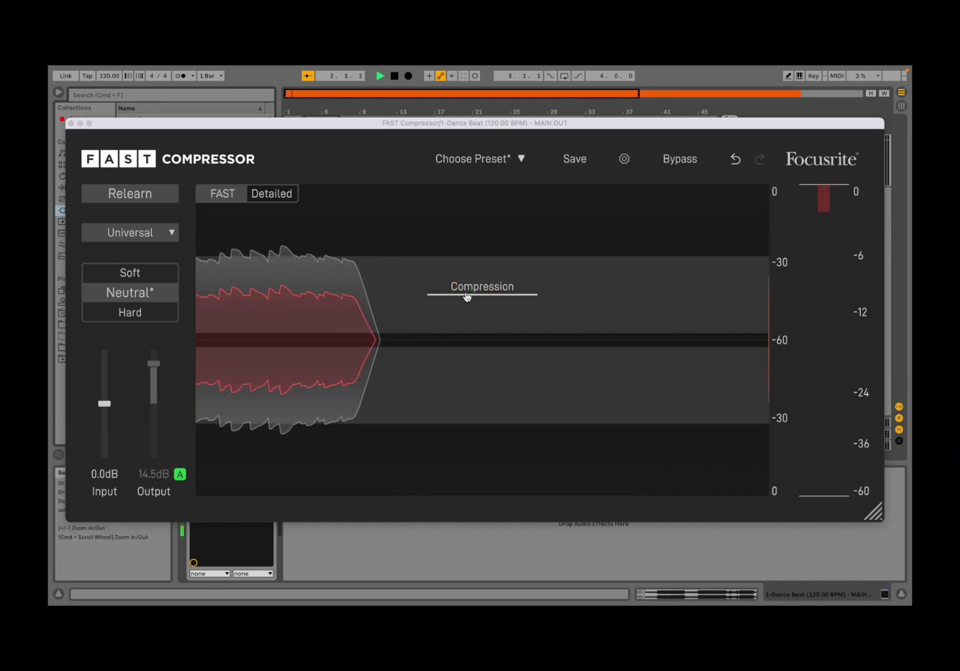
mouse_move(467, 295)
left_mouse_down()
mouse_move(455, 248)
mouse_move(454, 284)
left_mouse_up()
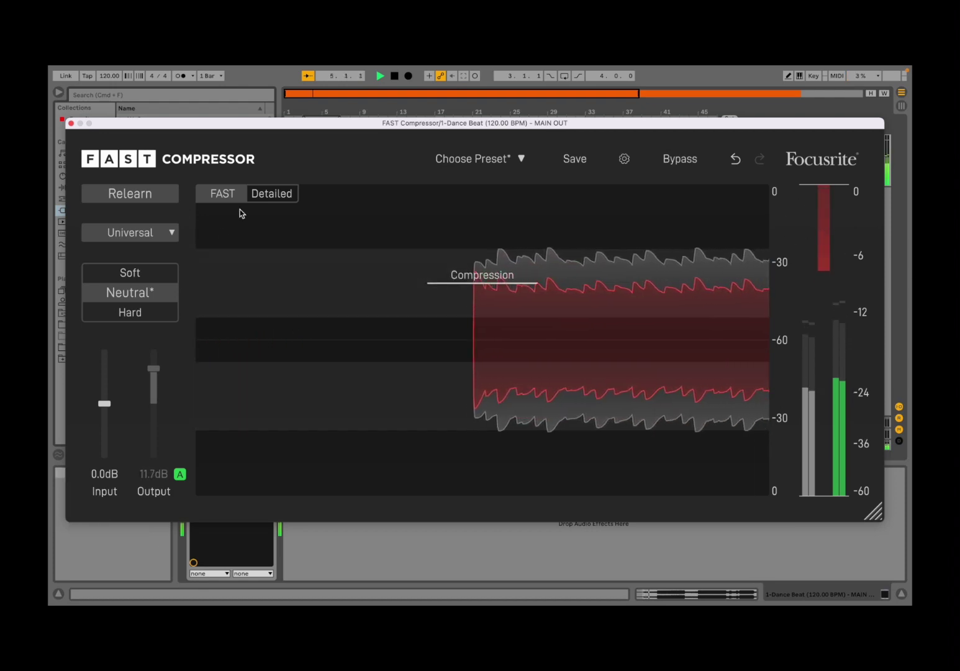
In the detailed view, set the threshold to -57.5 dB and the ratio to 3.5:1, and stop playback
left_click(265, 194)
left_click_drag(517, 326, 467, 334)
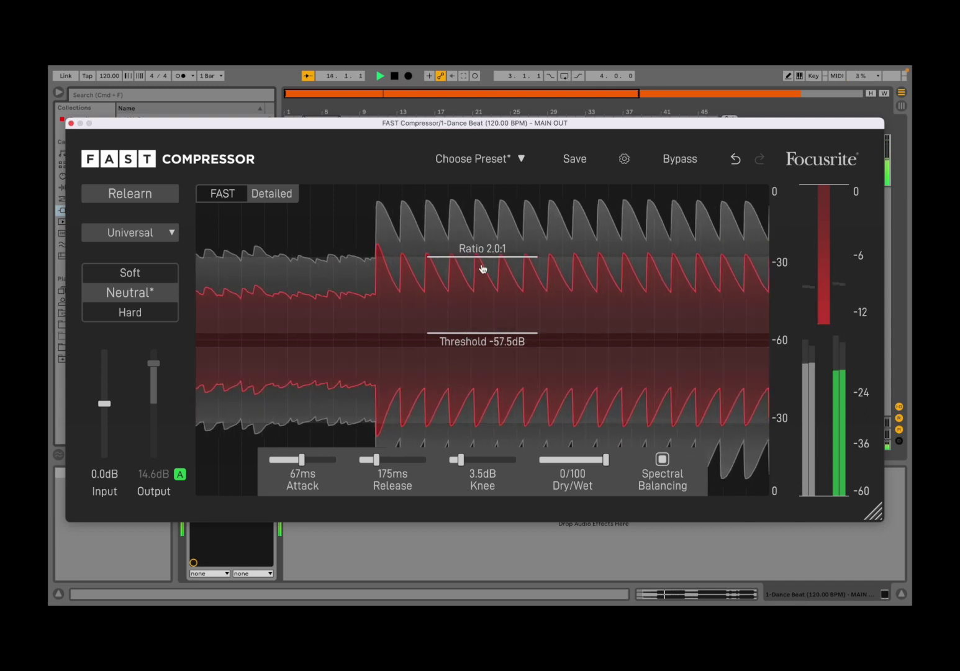
left_click_drag(483, 263, 483, 272)
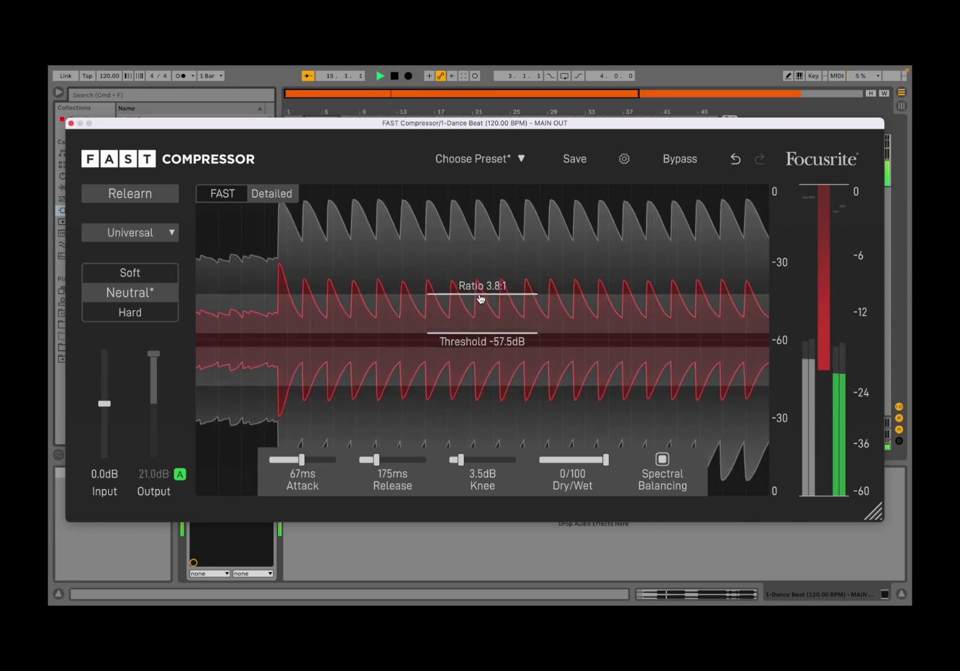
left_click_drag(475, 321, 472, 295)
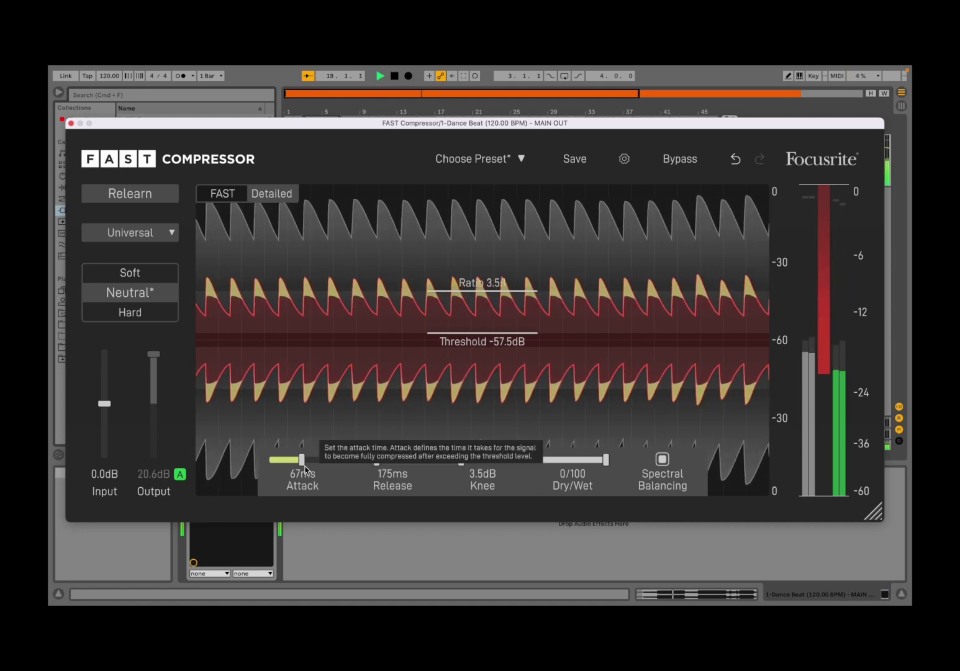
left_click(394, 77)
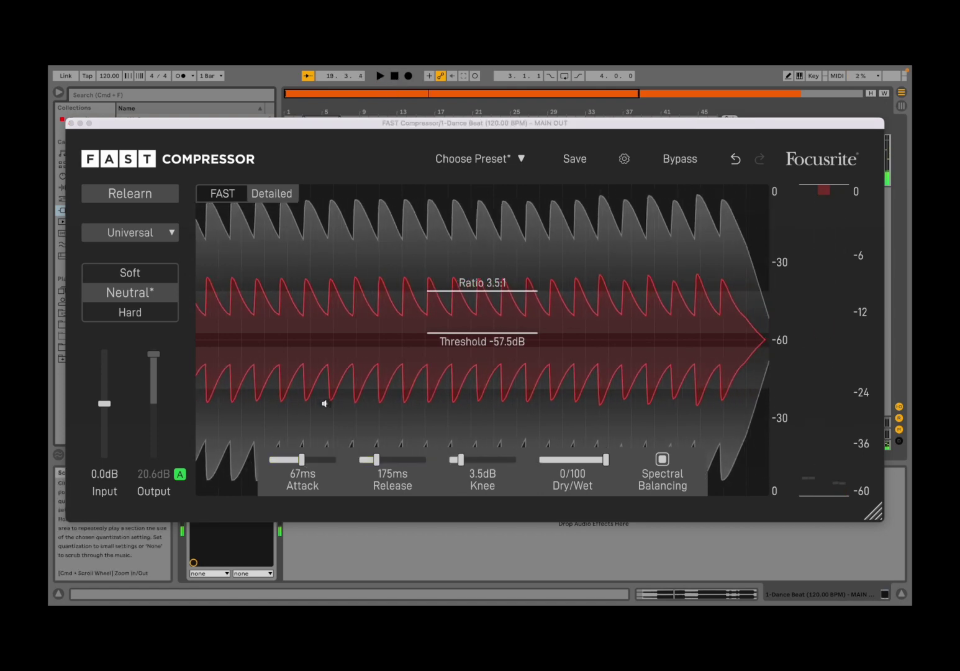
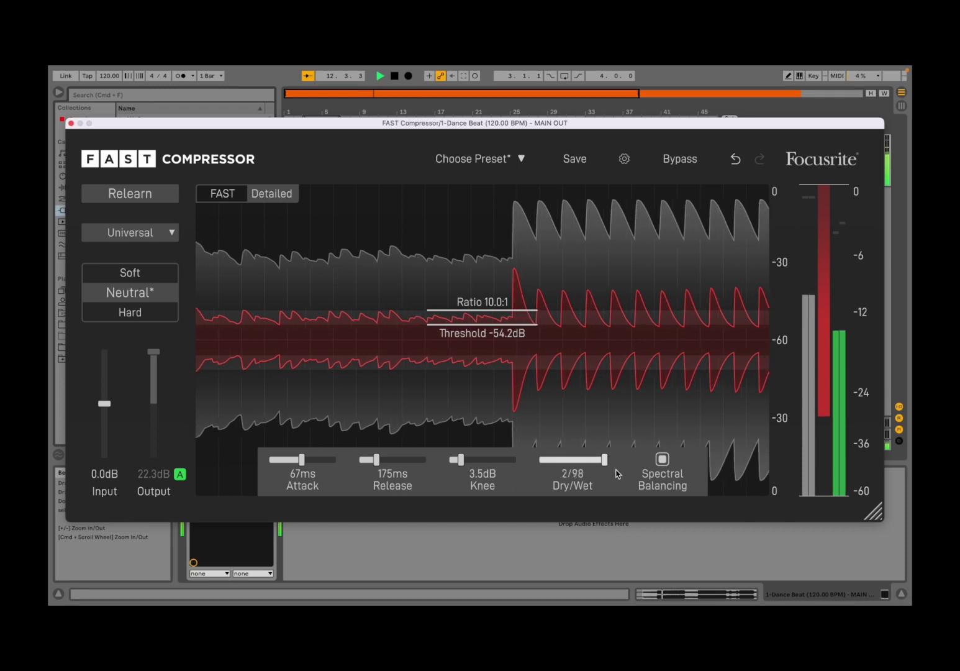
Switch Spectral Balancing and the automatic output gain off and back on in turn to compare their effect during playback
left_click(662, 461)
left_click(663, 461)
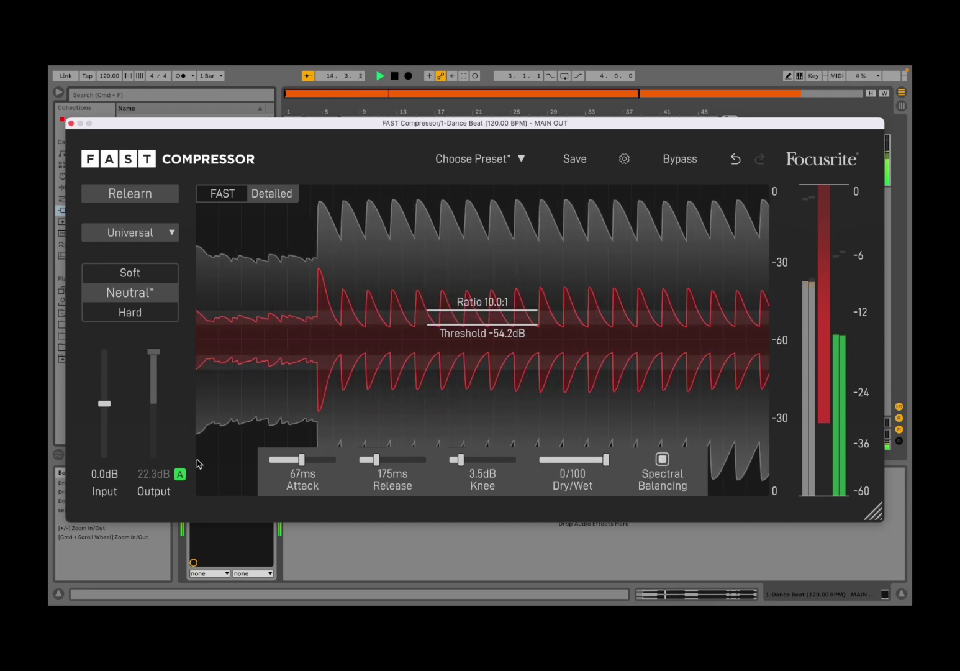
left_click(180, 474)
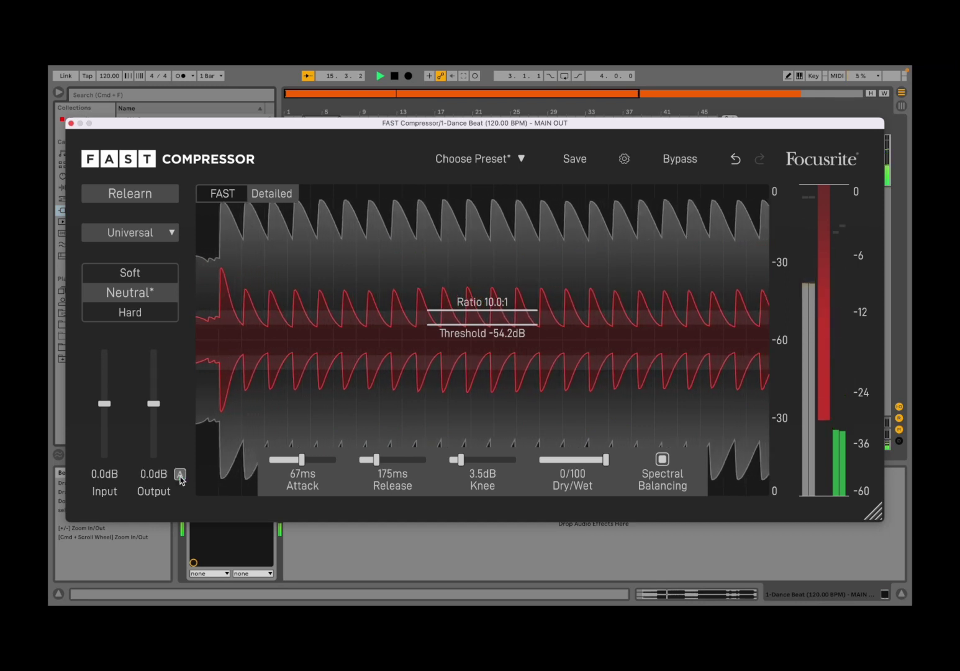
left_click(180, 474)
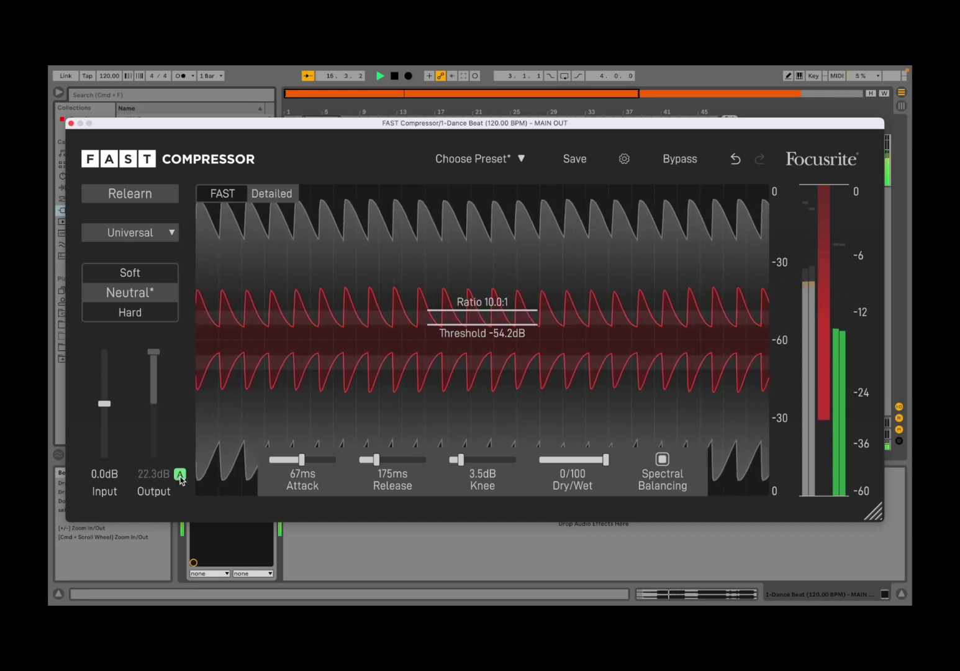
Compare the track with the automatic output gain switched off, stop playback, and switch the automatic gain back on
left_click(179, 475)
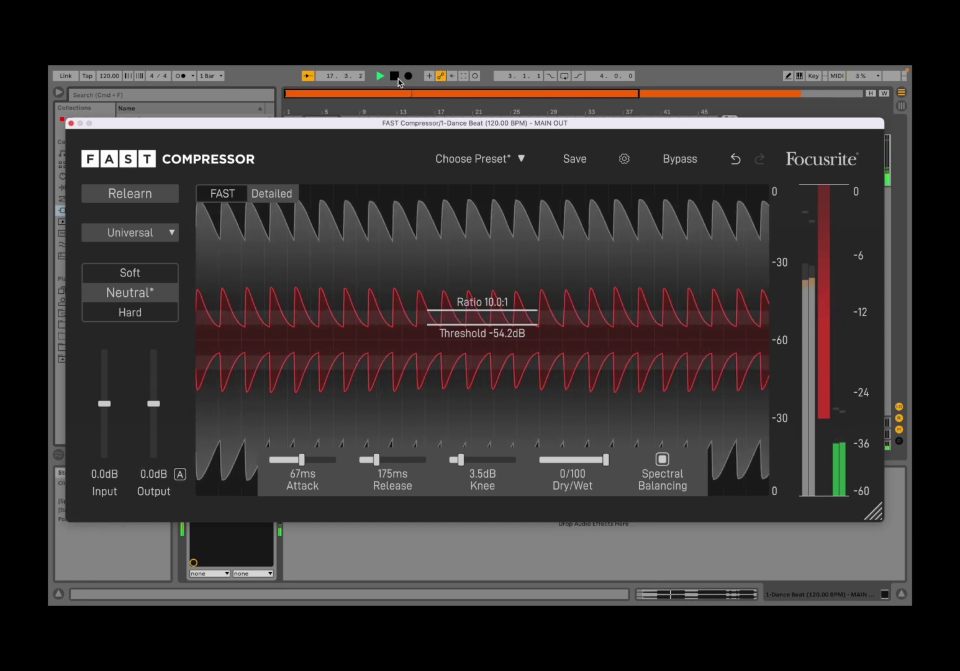
key("space")
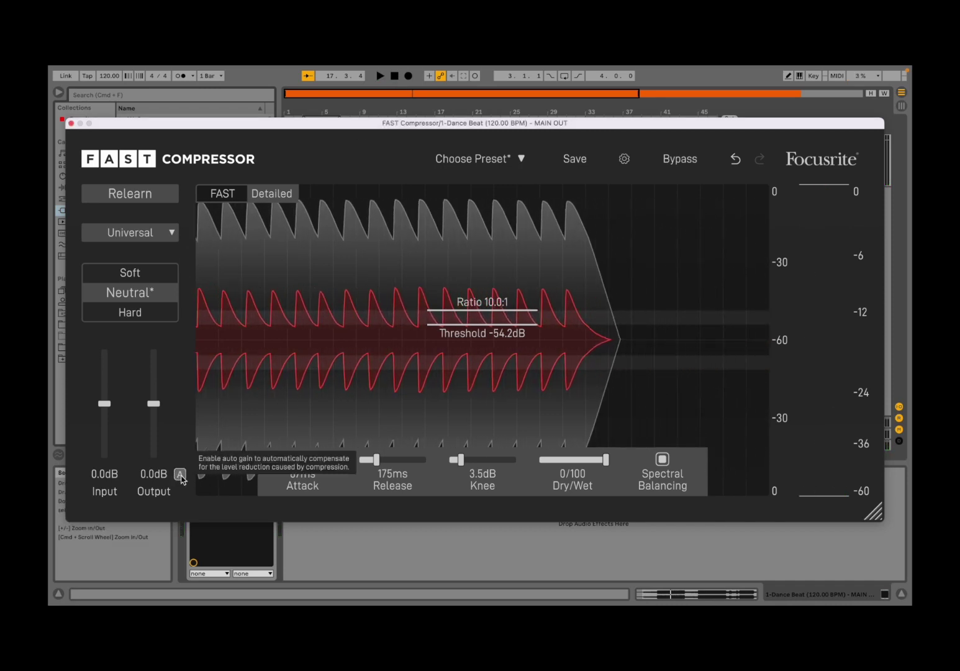
left_click(179, 475)
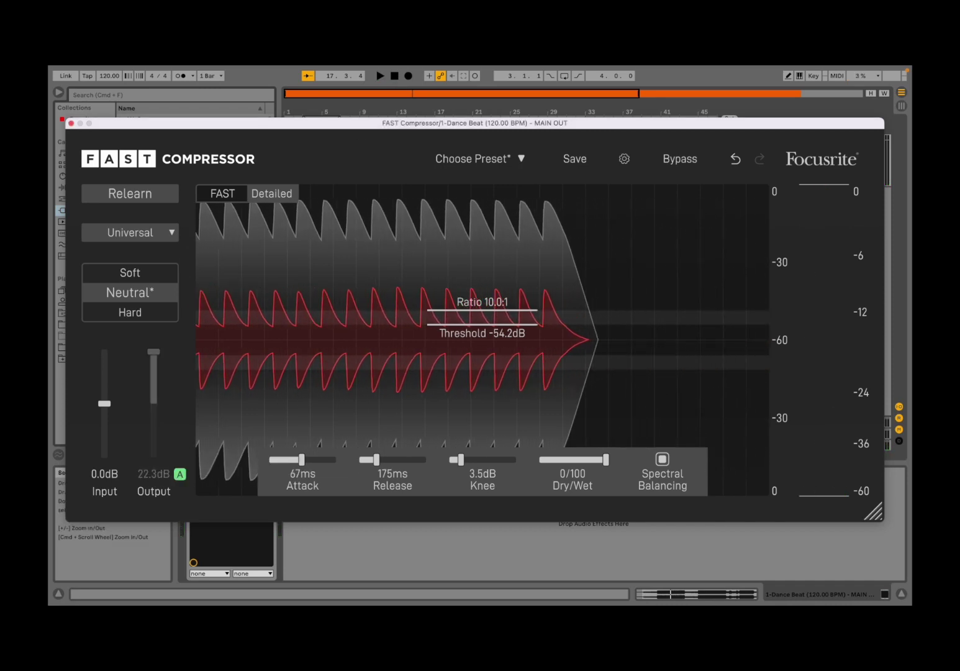
Restart the track, set attack to 5 ms, release to 1070 ms and knee to 2.0 dB, and compare with the automatic output gain off and on
left_click(381, 77)
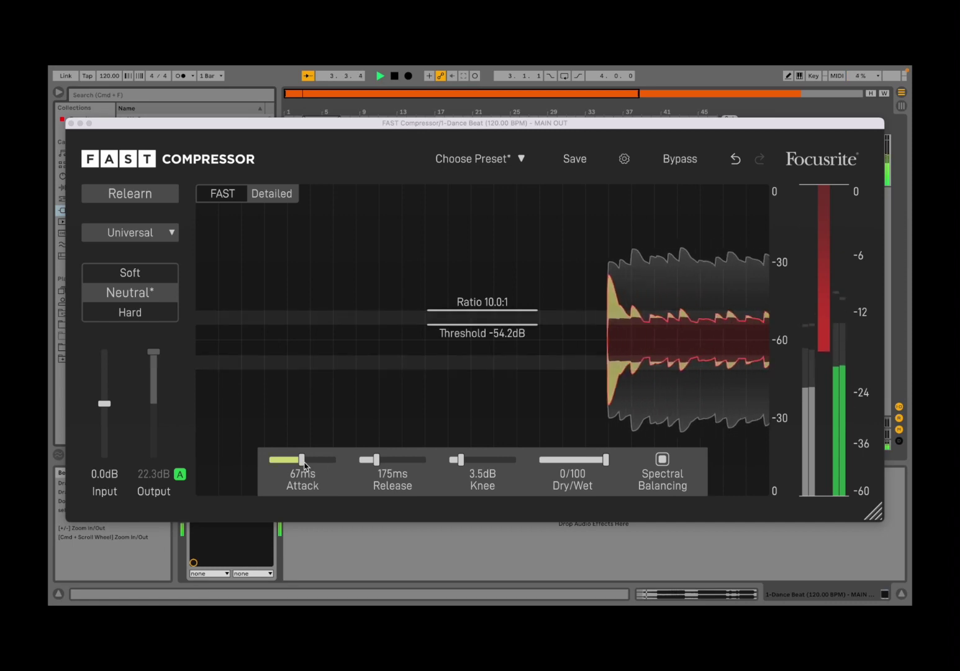
left_click_drag(305, 464, 299, 467)
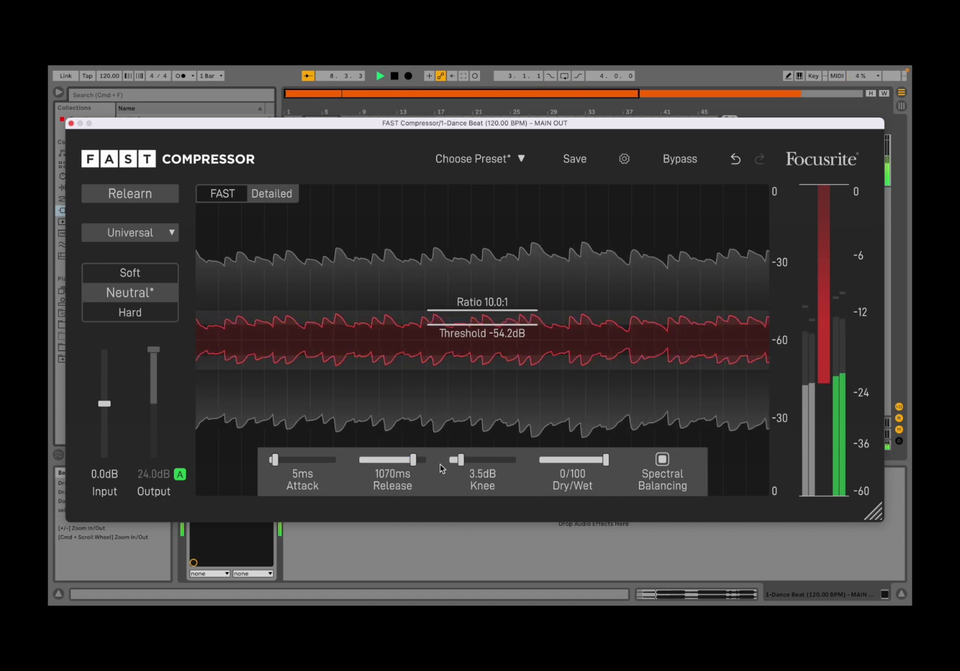
left_click_drag(457, 466, 489, 467)
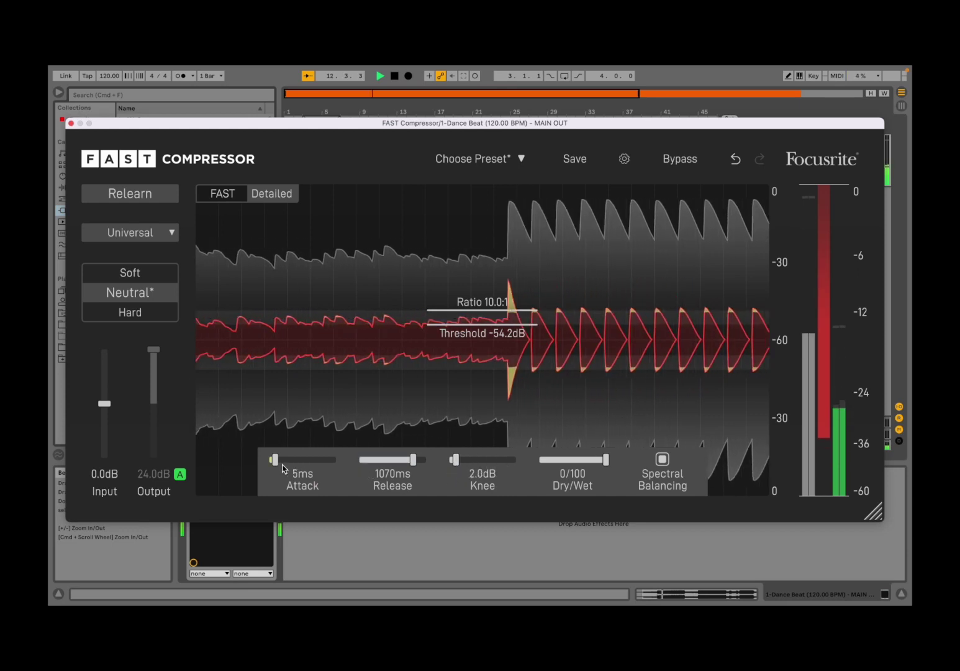
left_click(180, 474)
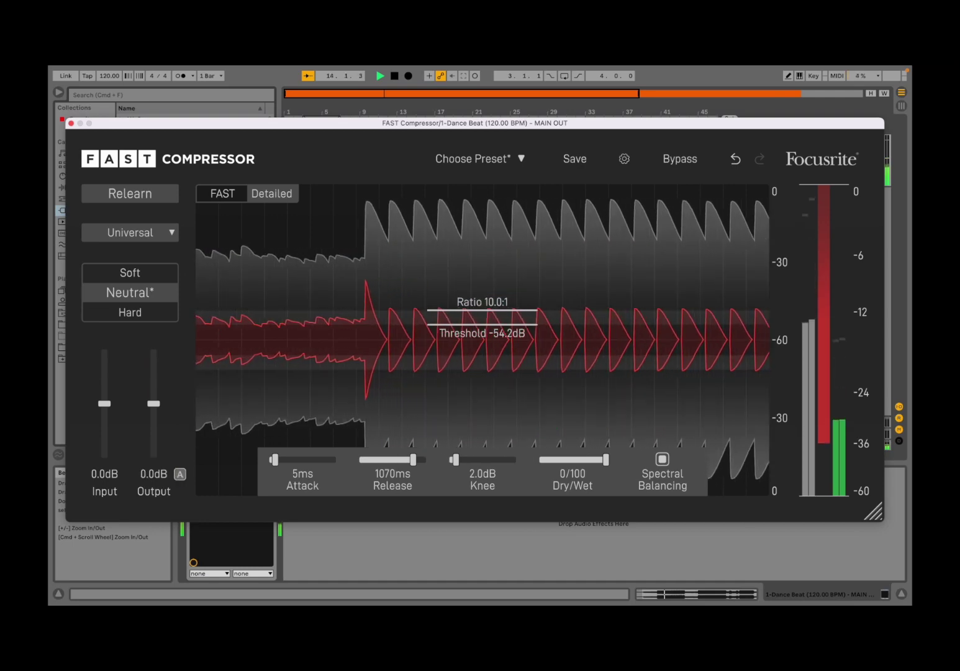
left_click(179, 473)
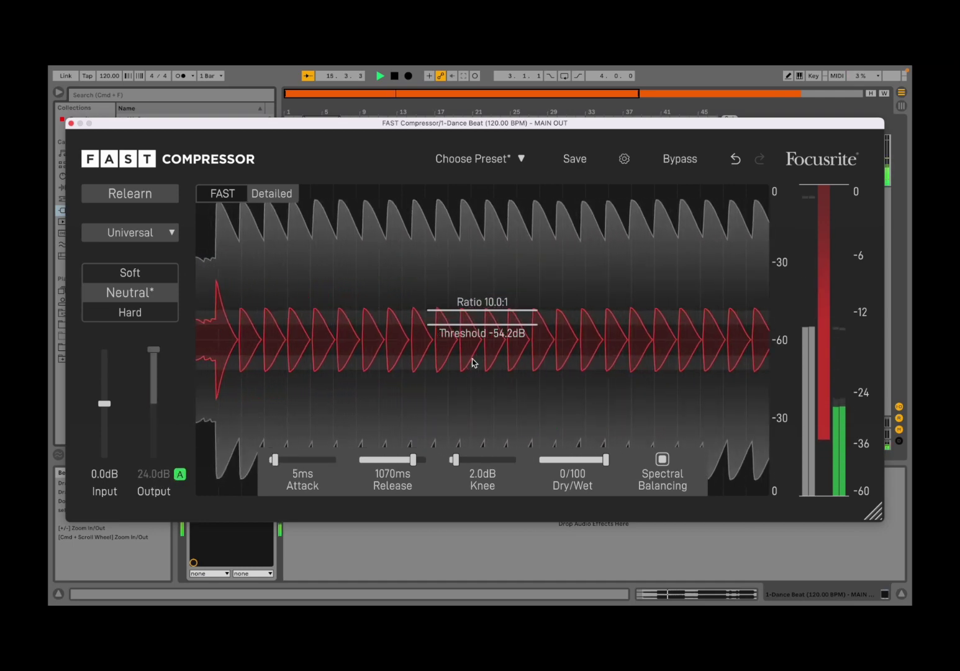
Set the threshold to -28.0 dB and the ratio to 1.2:1, and compare Spectral Balancing off and on
left_click_drag(478, 330, 440, 264)
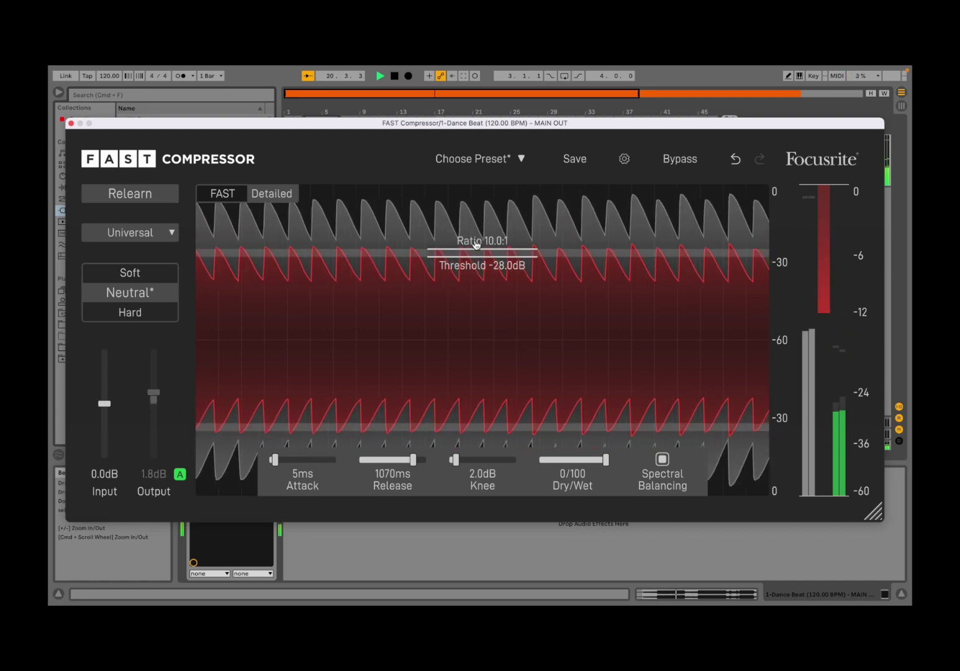
left_click_drag(476, 248, 467, 193)
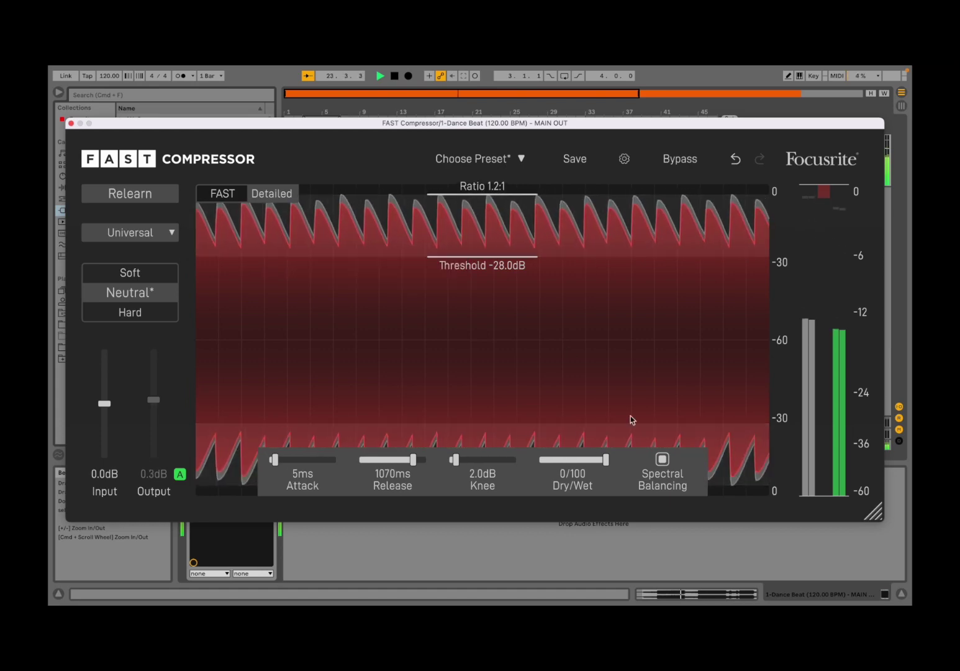
left_click(660, 461)
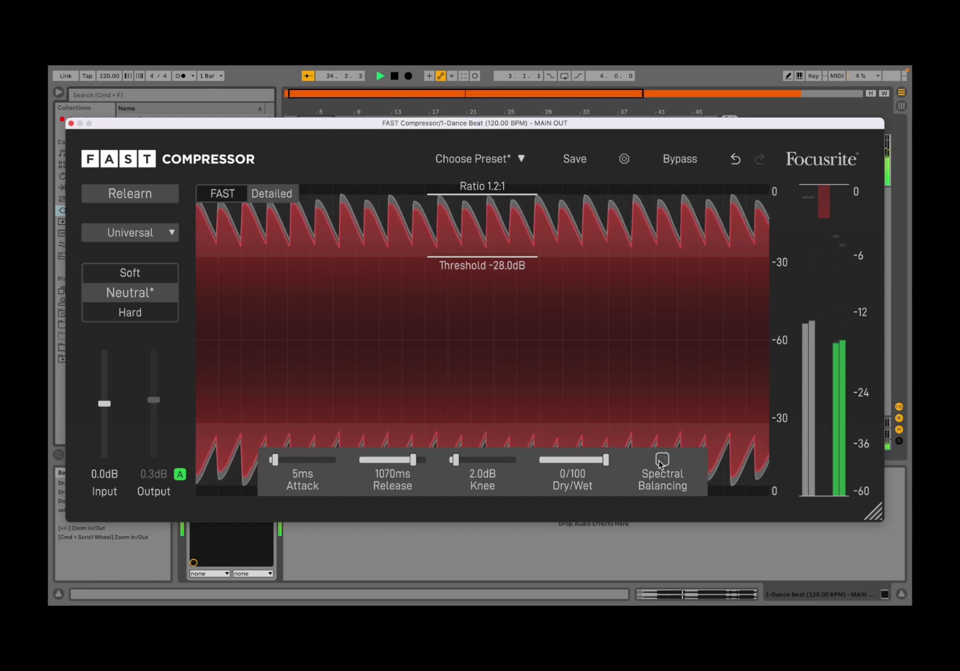
left_click(661, 460)
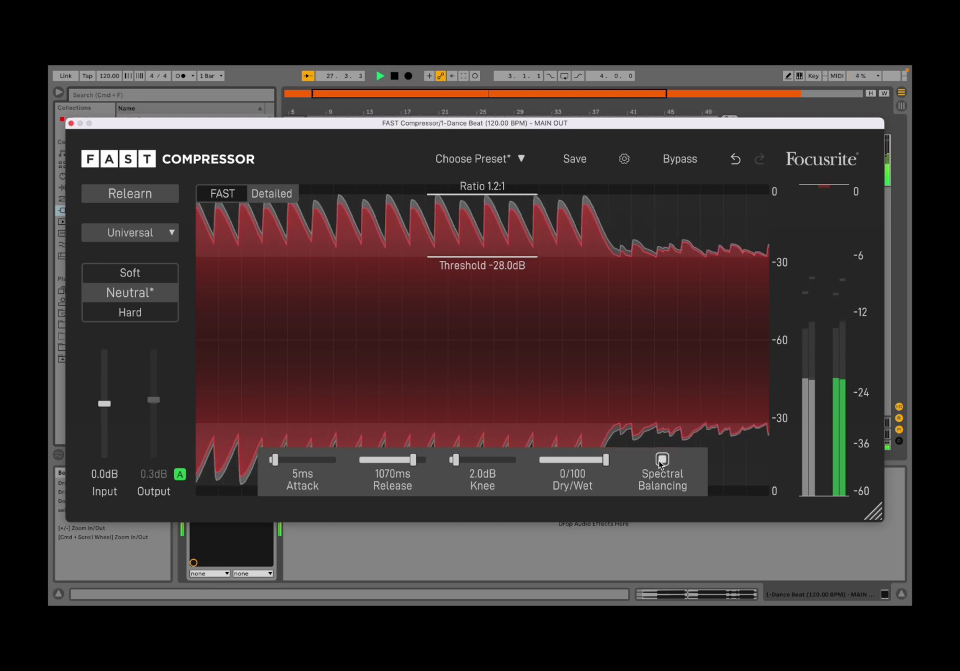
Audition the Hard and Soft flavours against the edited Neutral one, and reset Neutral to its learned settings
left_click(134, 317)
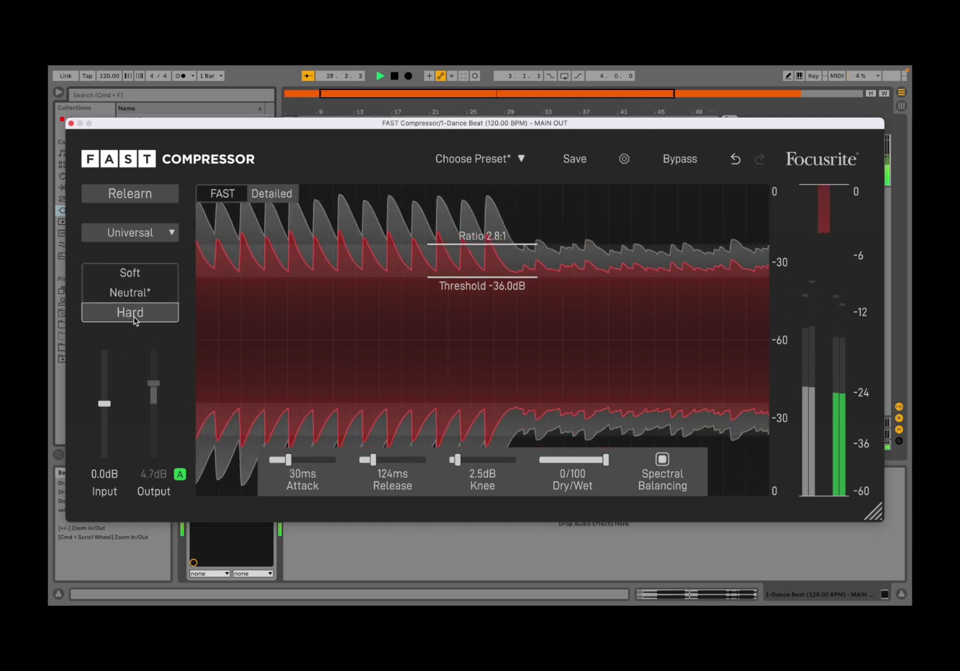
left_click(136, 293)
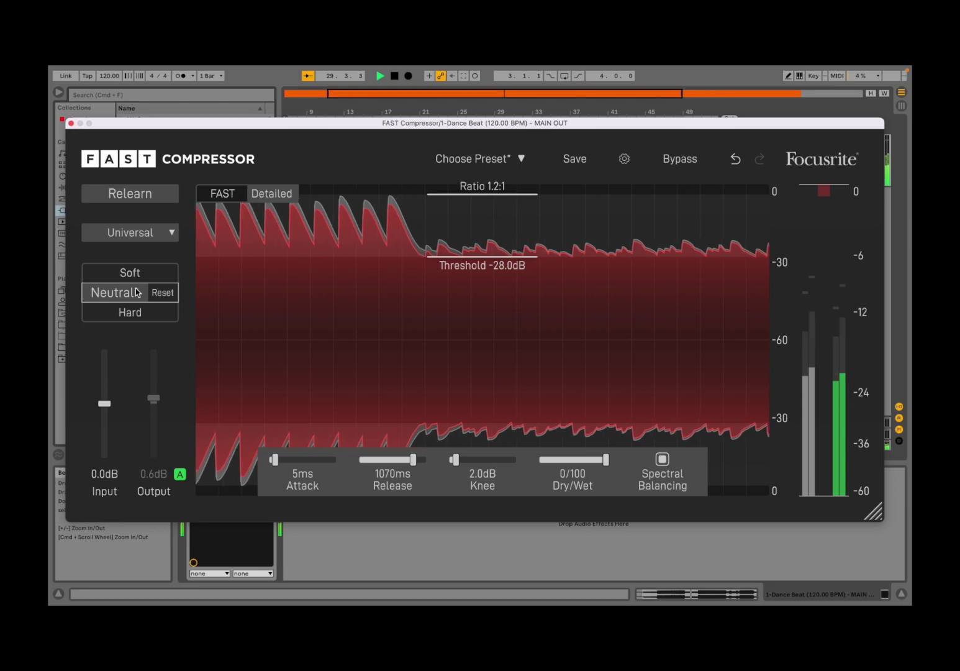
left_click(138, 274)
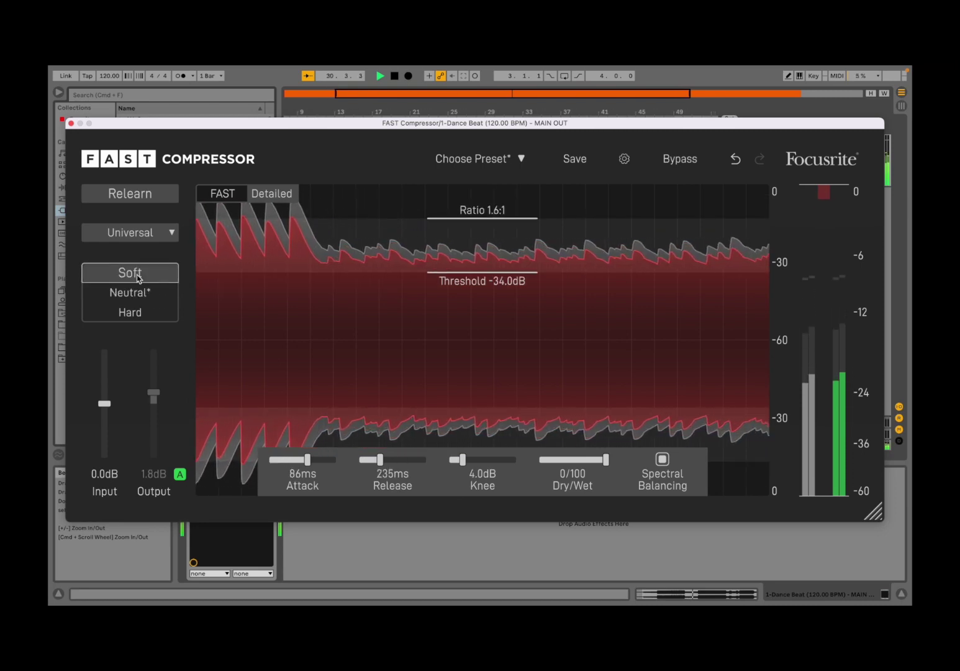
left_click(134, 296)
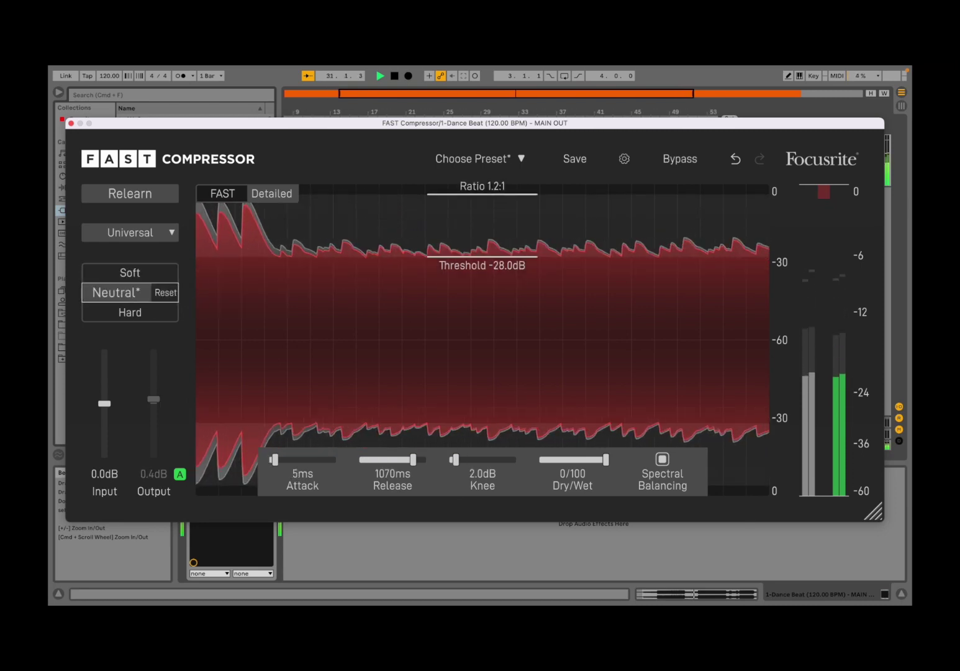
left_click(134, 277)
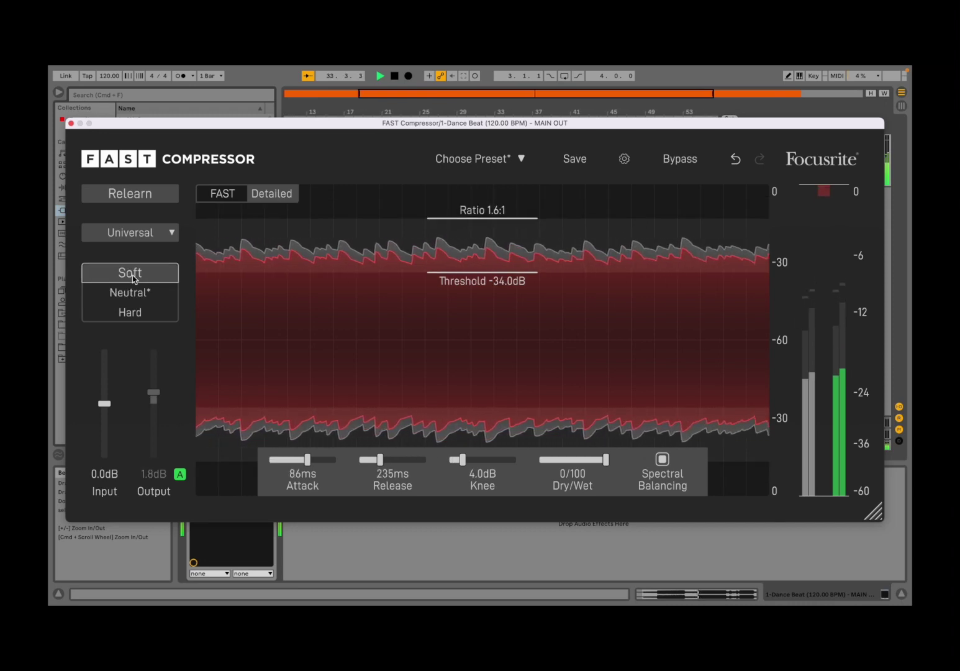
left_click(140, 293)
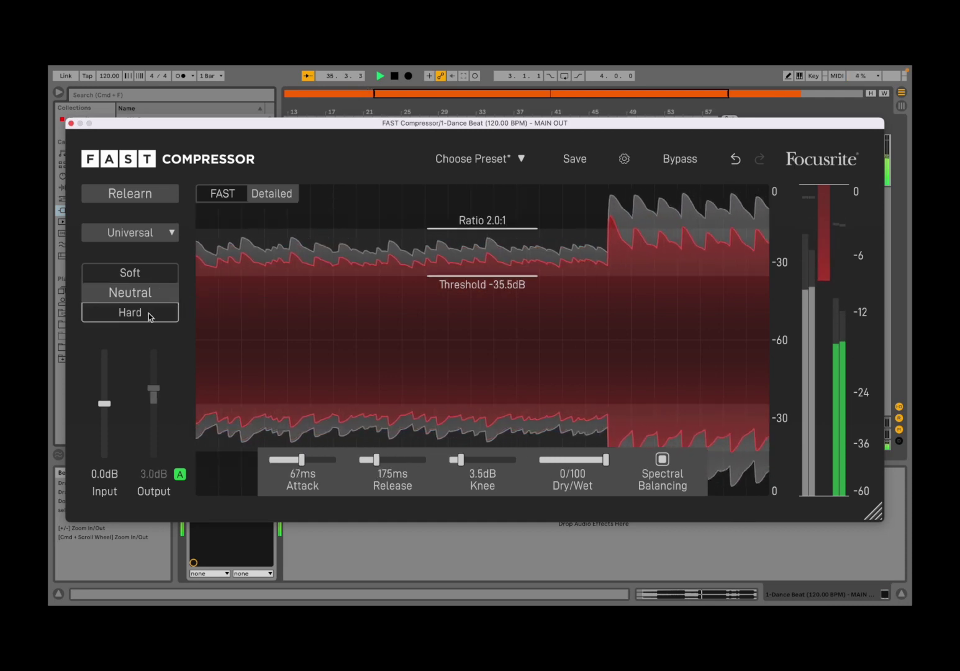
Compare the Hard, Neutral and Soft flavours with their learned settings during playback, stop the track, and return to Neutral
left_click(149, 313)
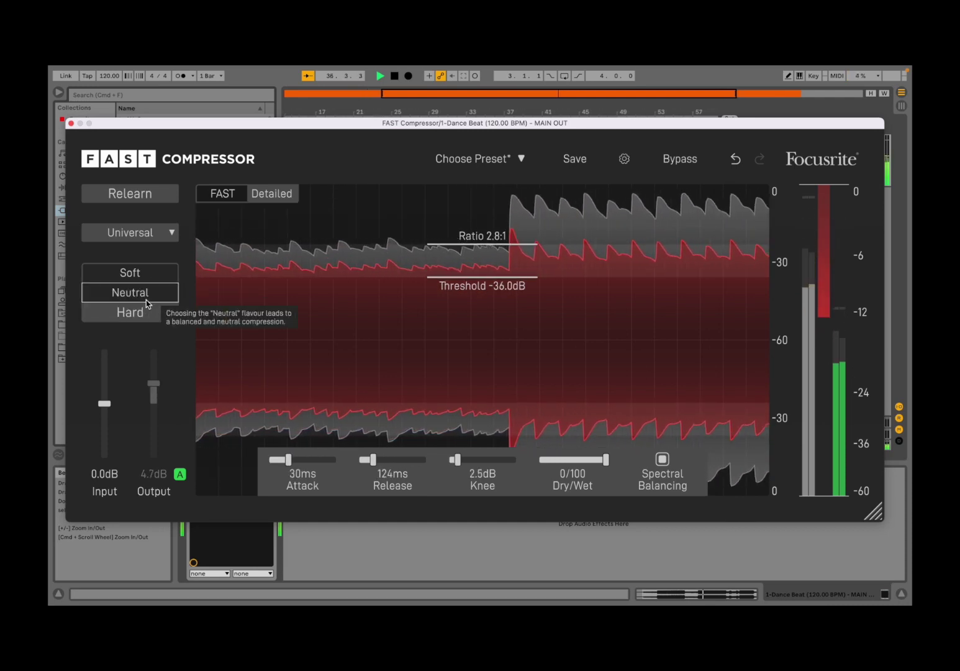
left_click(147, 297)
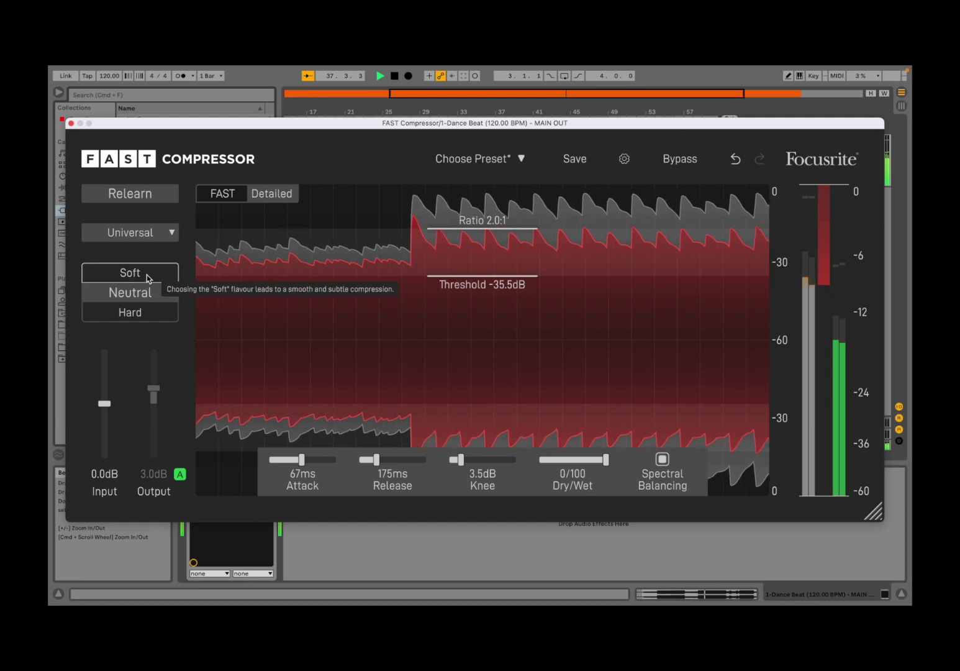
left_click(146, 275)
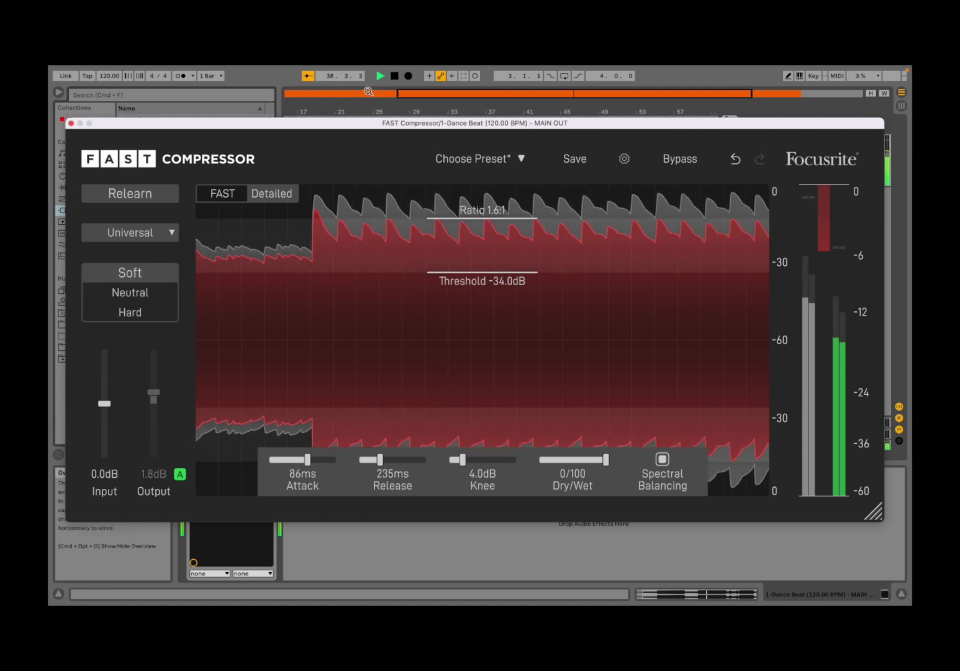
key("space")
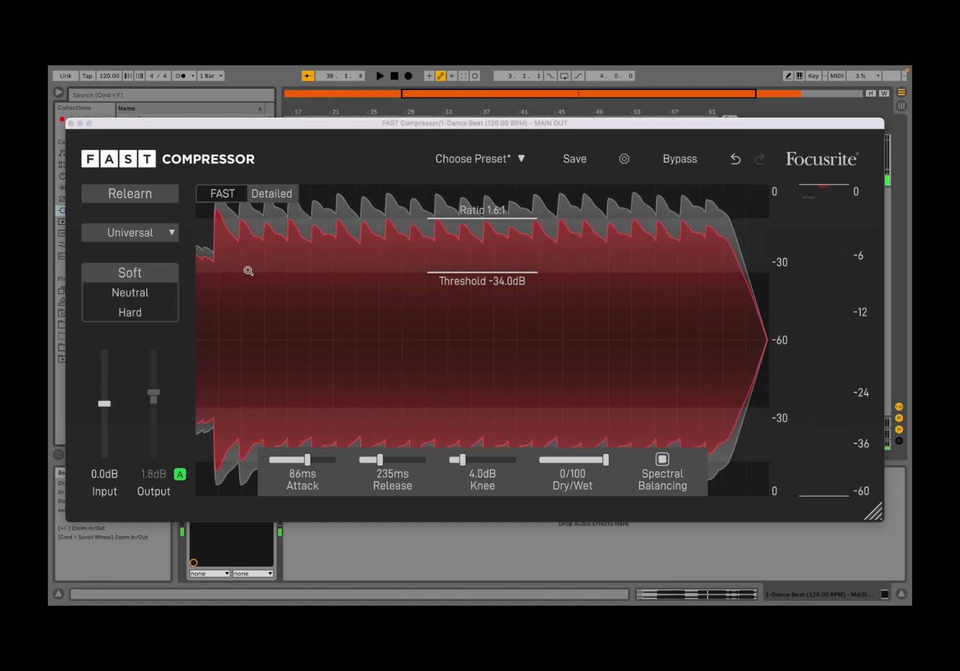
left_click(164, 297)
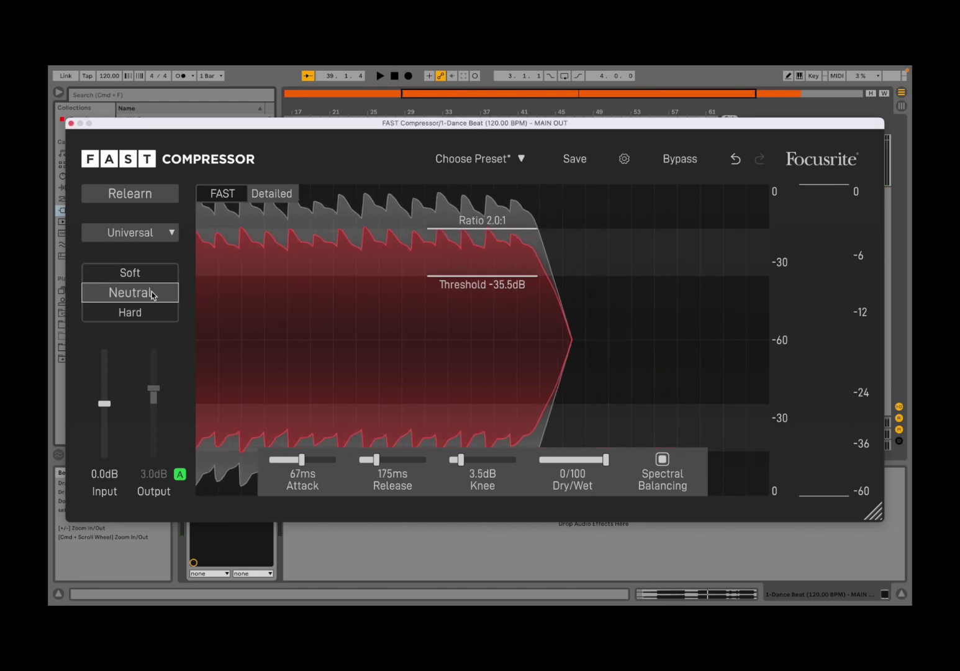
left_click(155, 314)
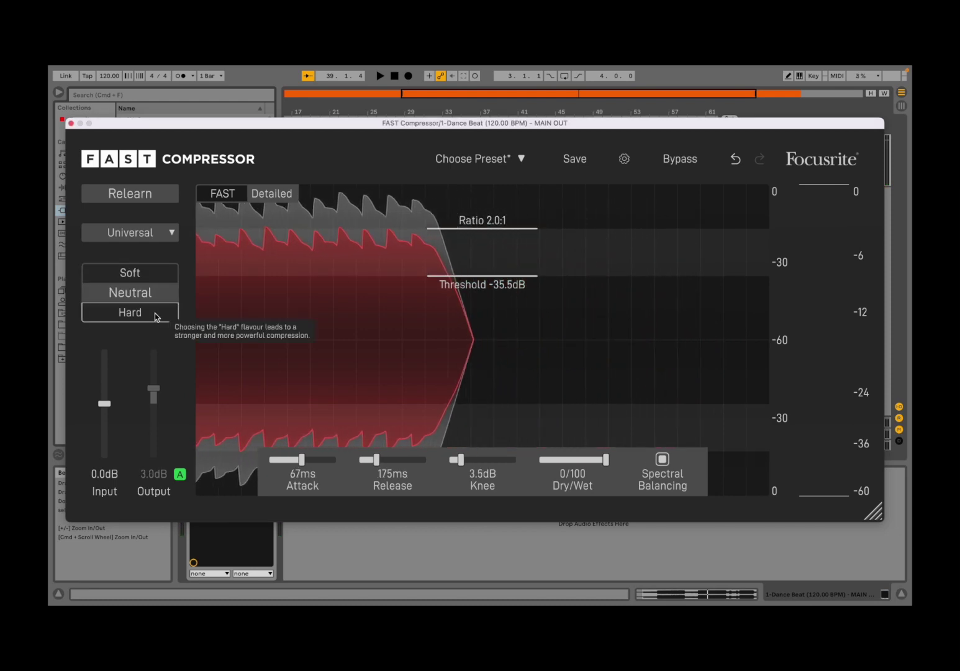